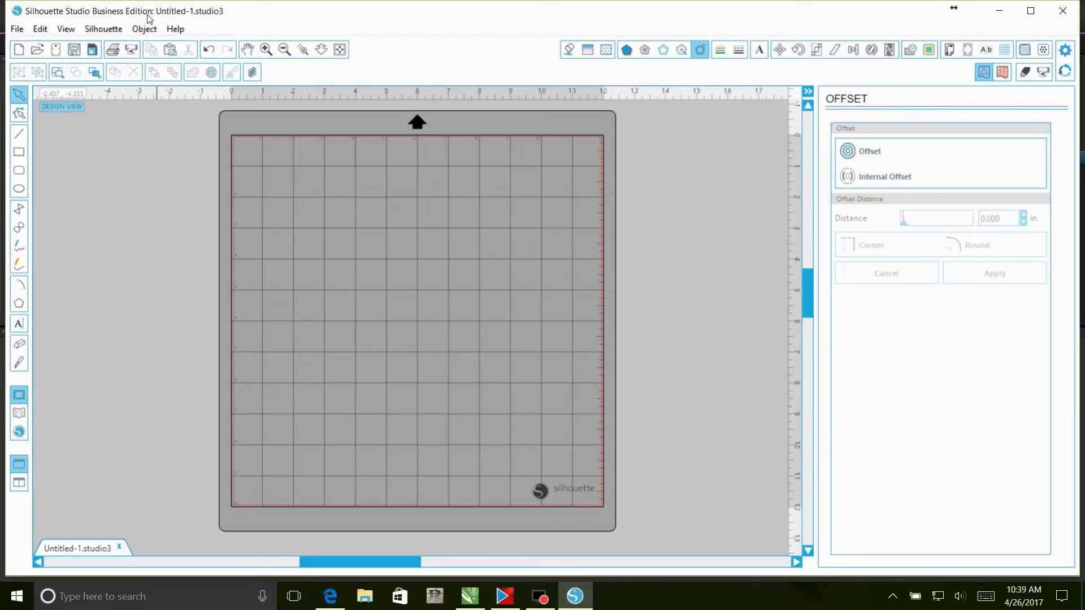
Step: Check which edition and release of the software is installed, then dismiss the information window
click(177, 32)
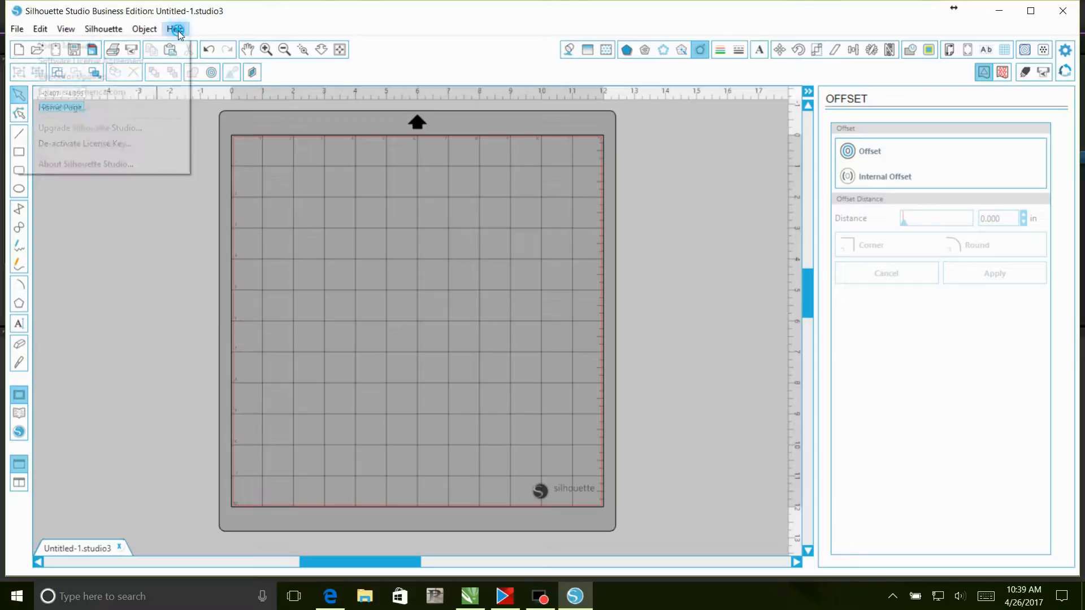
click(145, 165)
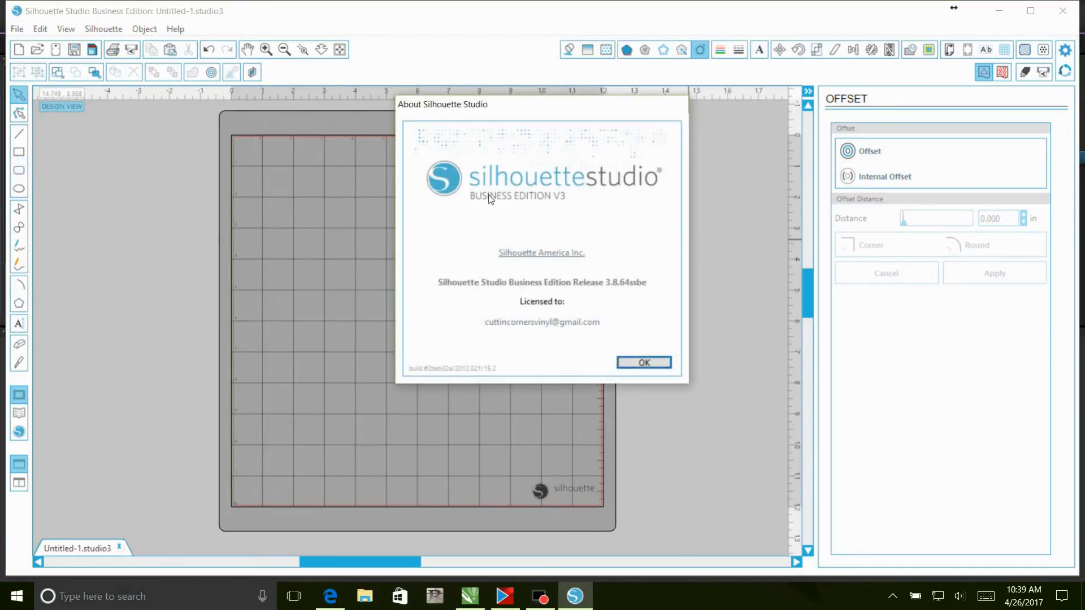
click(659, 365)
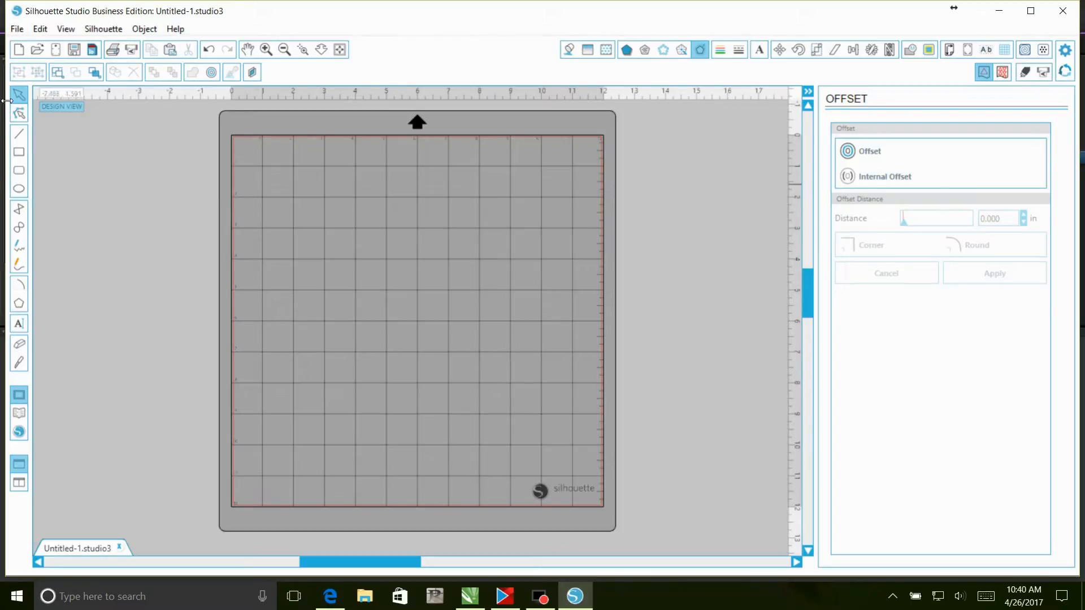
click(18, 28)
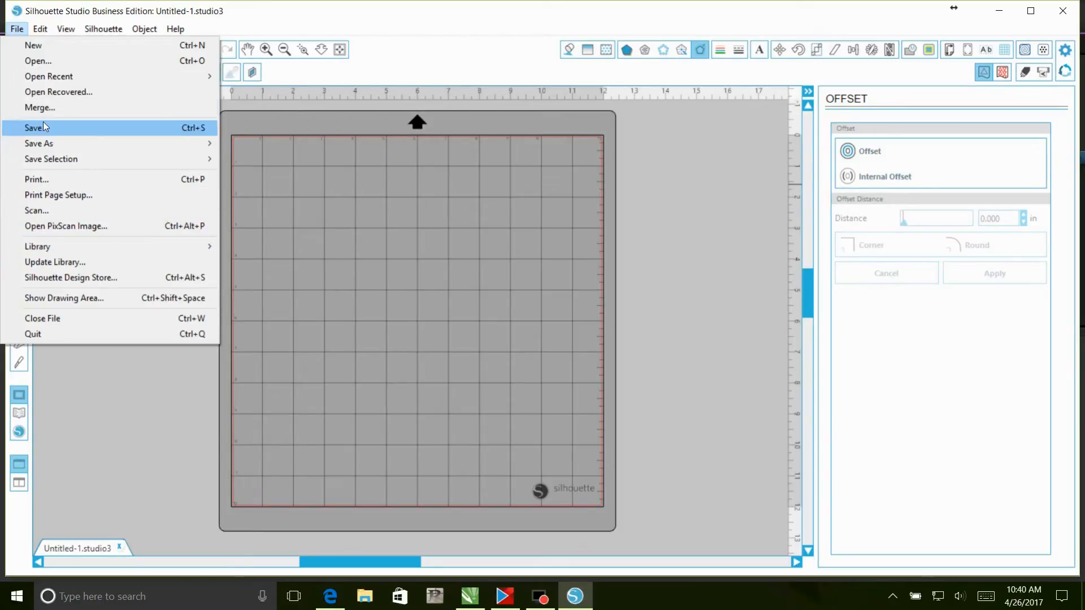
mouse_move(49, 83)
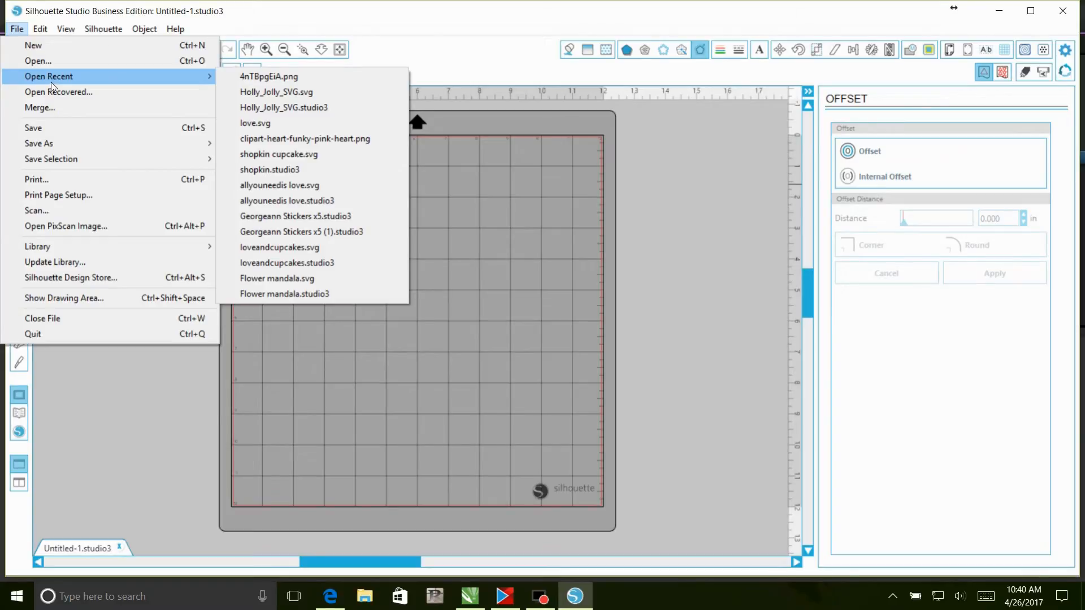
click(467, 232)
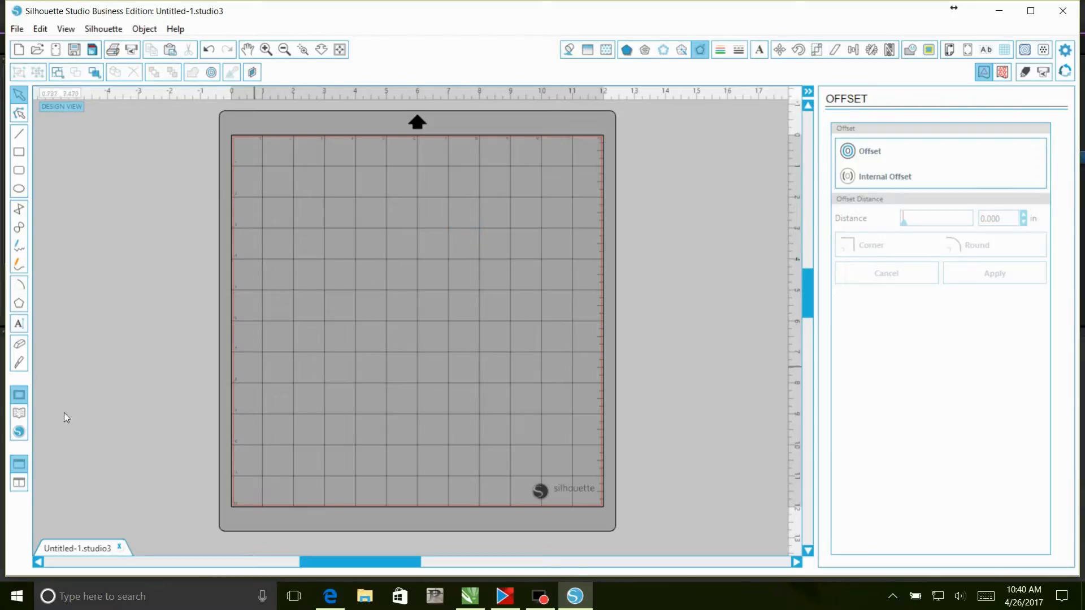
Step: Add the text "bGe" near the middle of the cutting mat with the Text tool
click(19, 326)
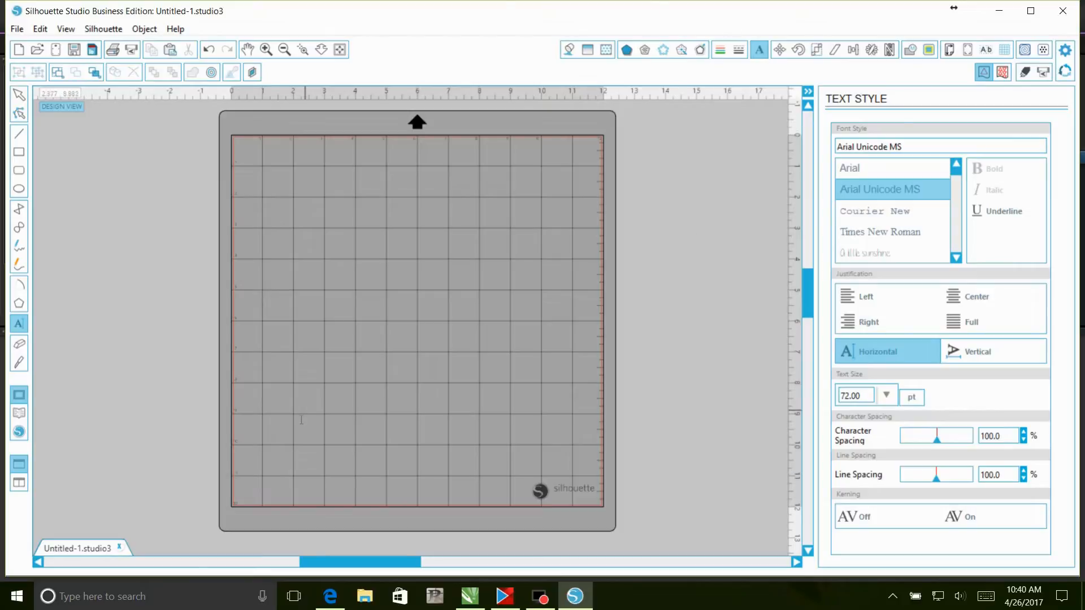
click(380, 296)
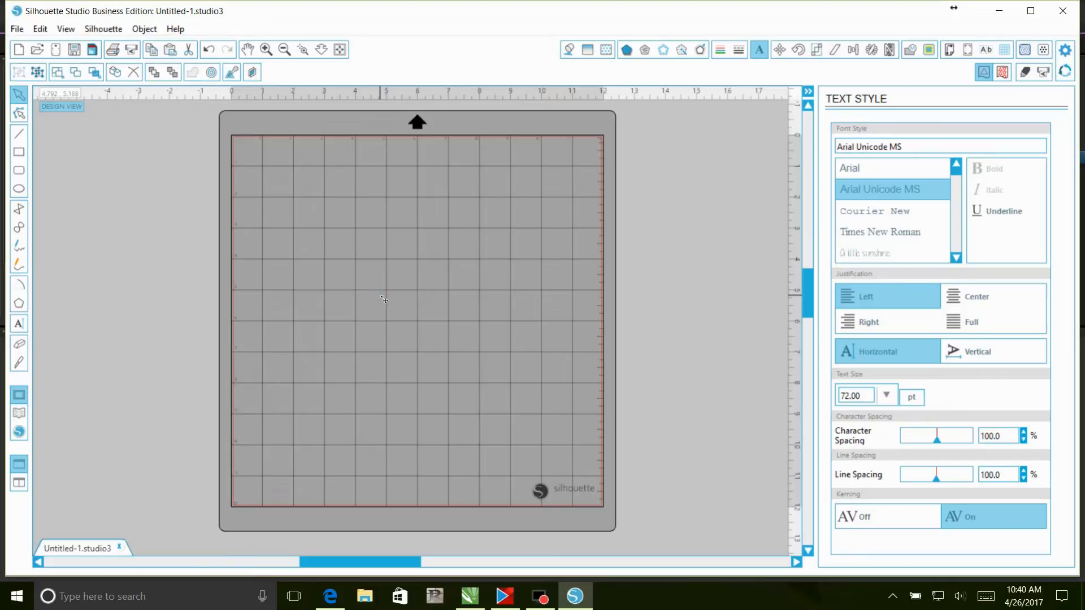
text(bG)
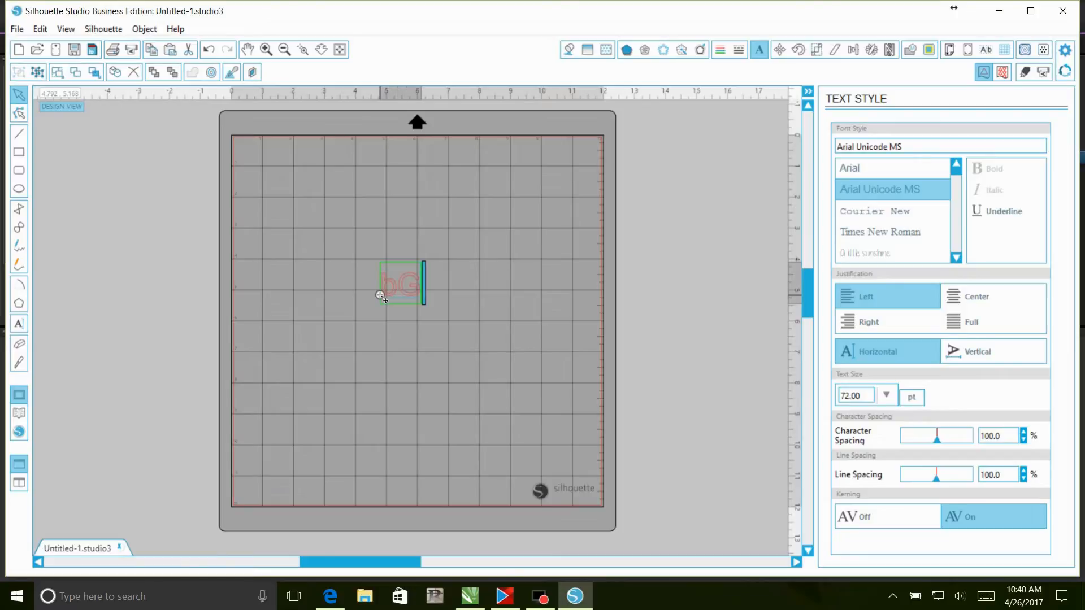
text(e)
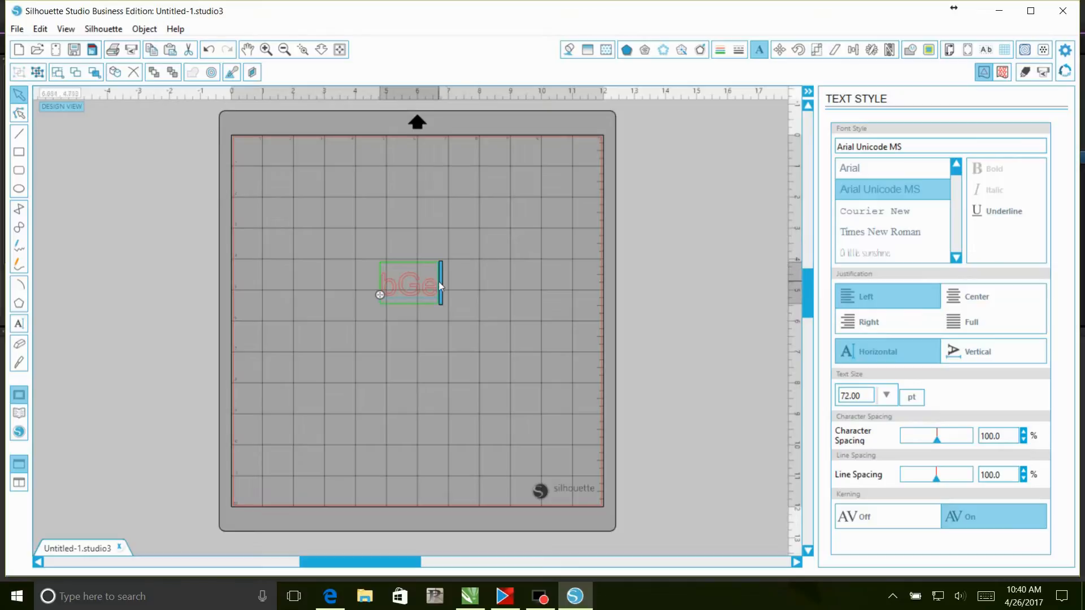
Step: Change the font of the whole "bGe" text to the "monogram kk sc" typeface
drag(447, 289, 384, 281)
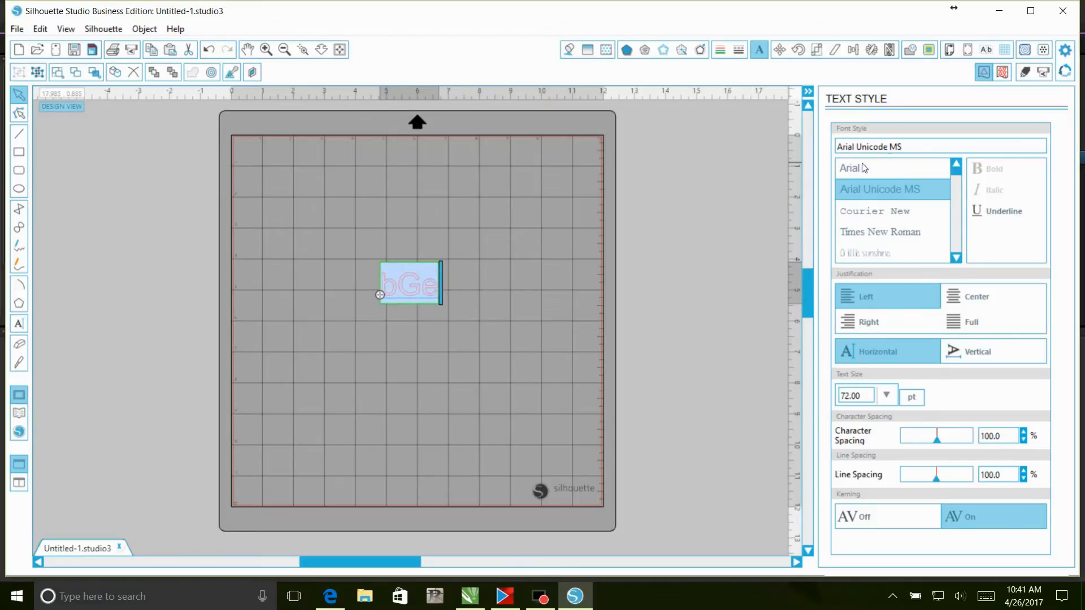
click(911, 148)
key(BackSpace)
key(BackSpace)
key(BackSpace)
key(BackSpace)
key(BackSpace)
key(BackSpace)
key(BackSpace)
key(BackSpace)
key(BackSpace)
key(BackSpace)
key(BackSpace)
key(BackSpace)
key(BackSpace)
key(BackSpace)
key(BackSpace)
key(BackSpace)
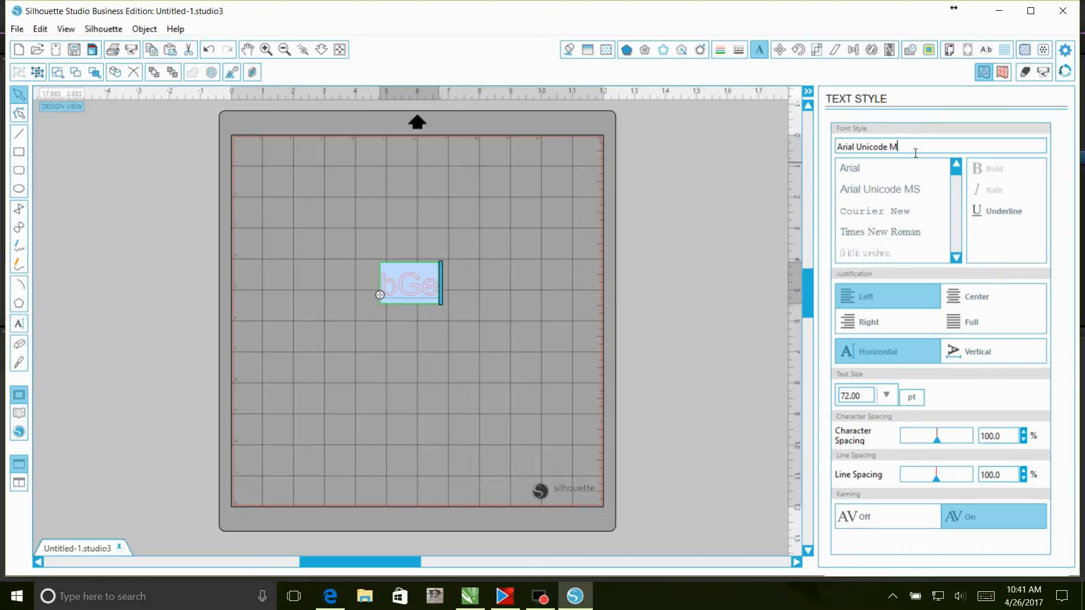
text(monogram kk sc)
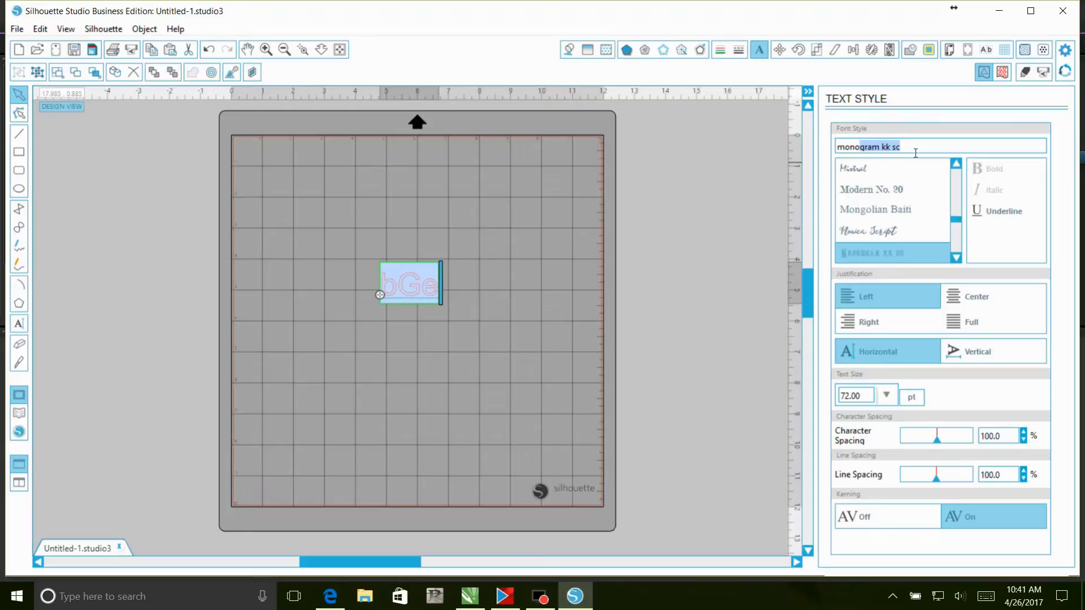
click(902, 252)
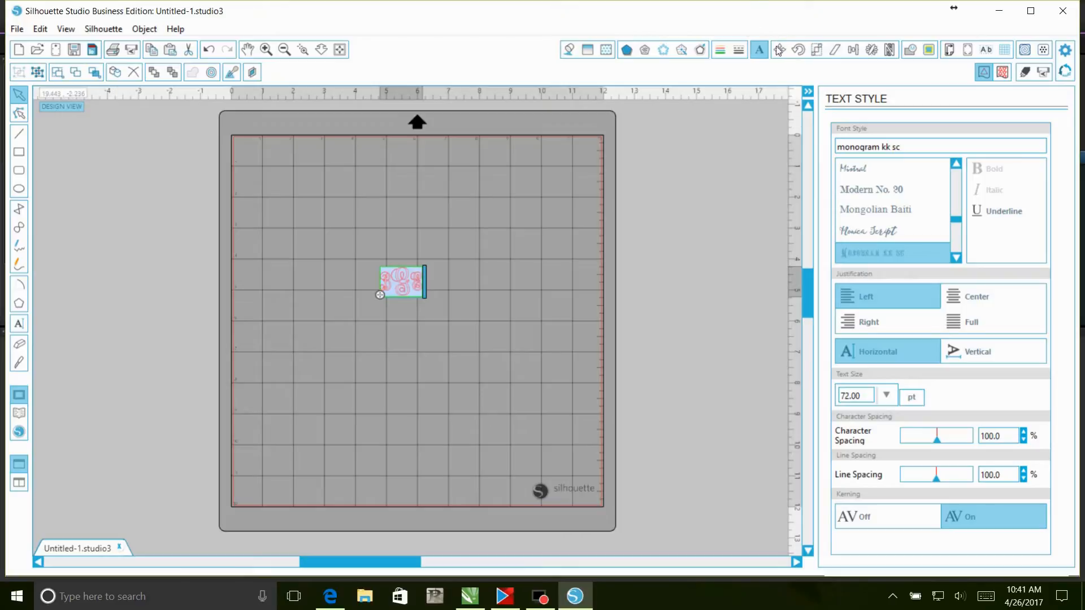
Step: Try stretching the monogram to a width of 6 in with the aspect ratio unlocked, and undo the resize
click(817, 50)
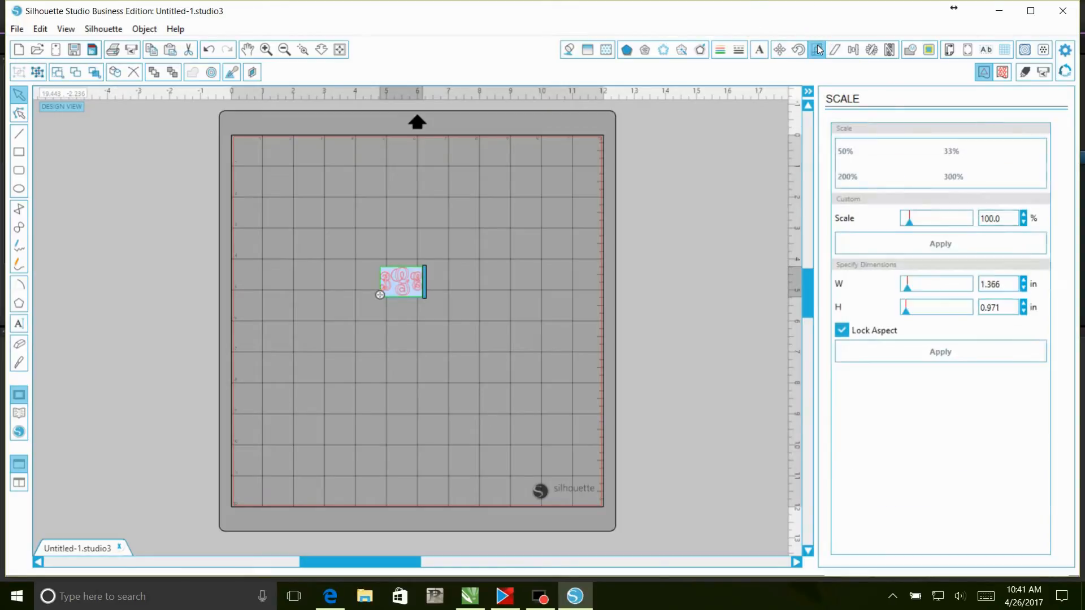
click(842, 331)
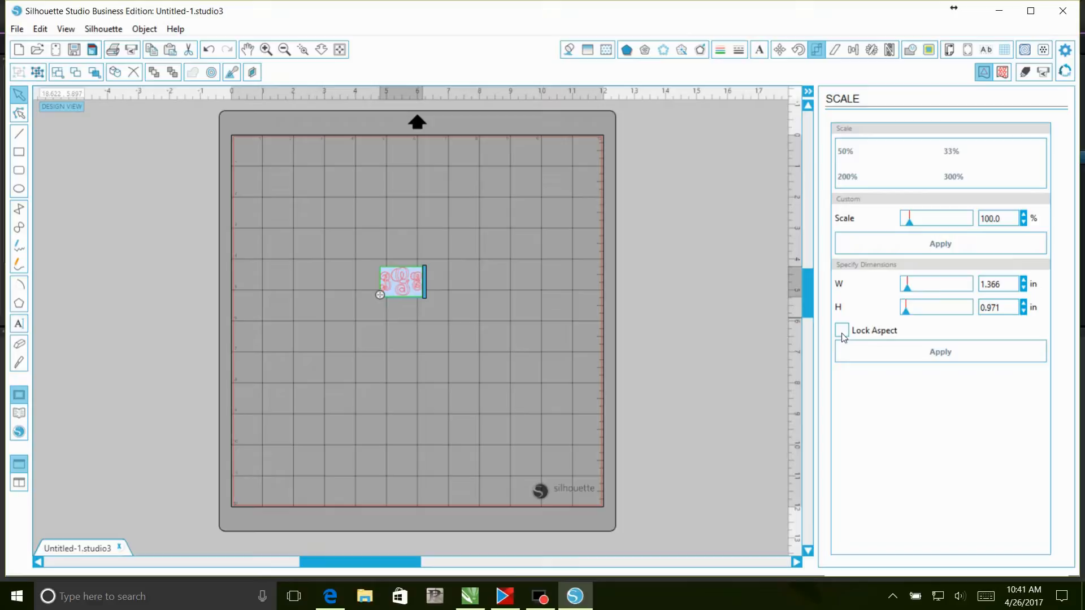
double_click(1006, 289)
text(6)
key(Return)
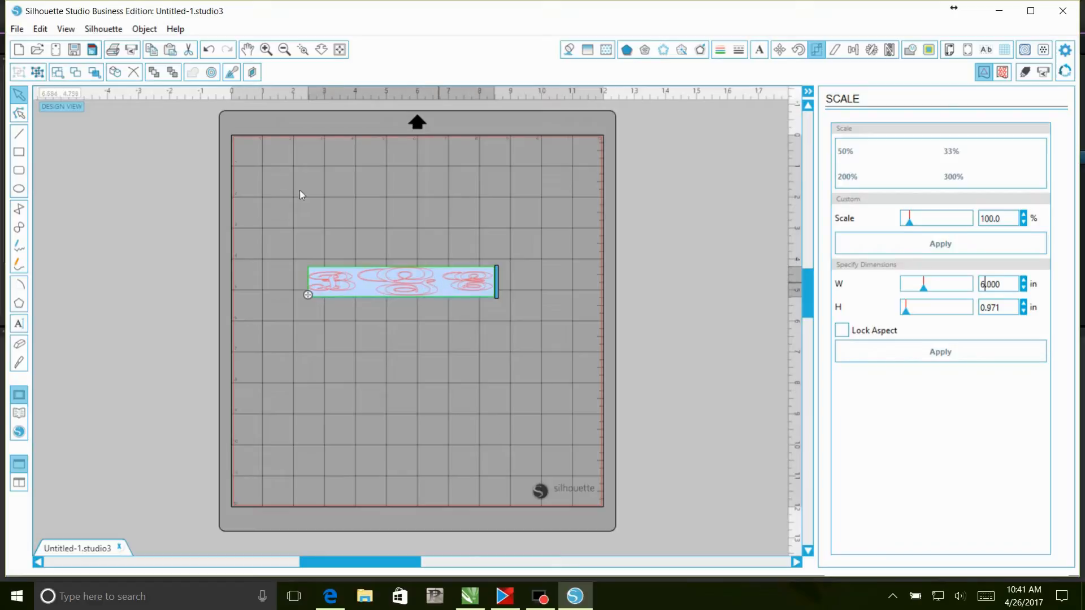
click(209, 50)
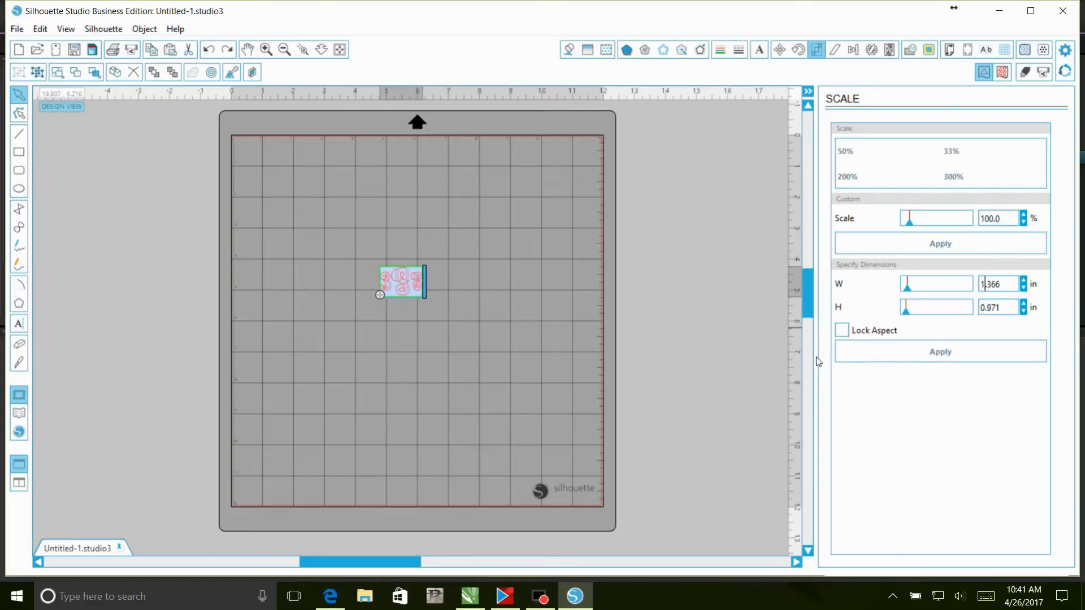
Step: Lock the aspect ratio and scale the monogram to a width of 8 in
click(847, 331)
double_click(1008, 289)
text(8)
key(Return)
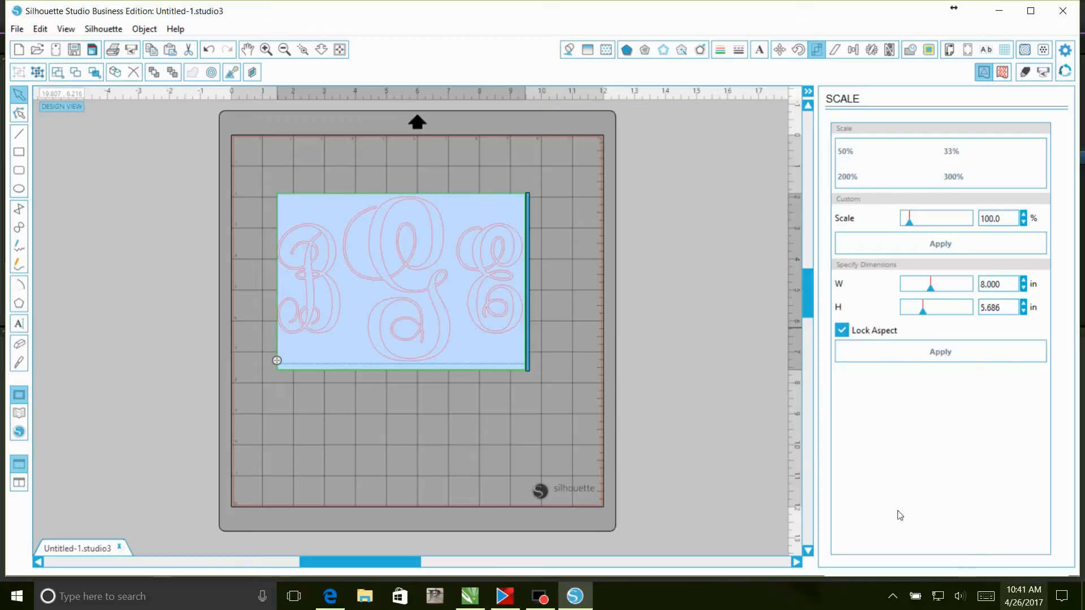
click(549, 310)
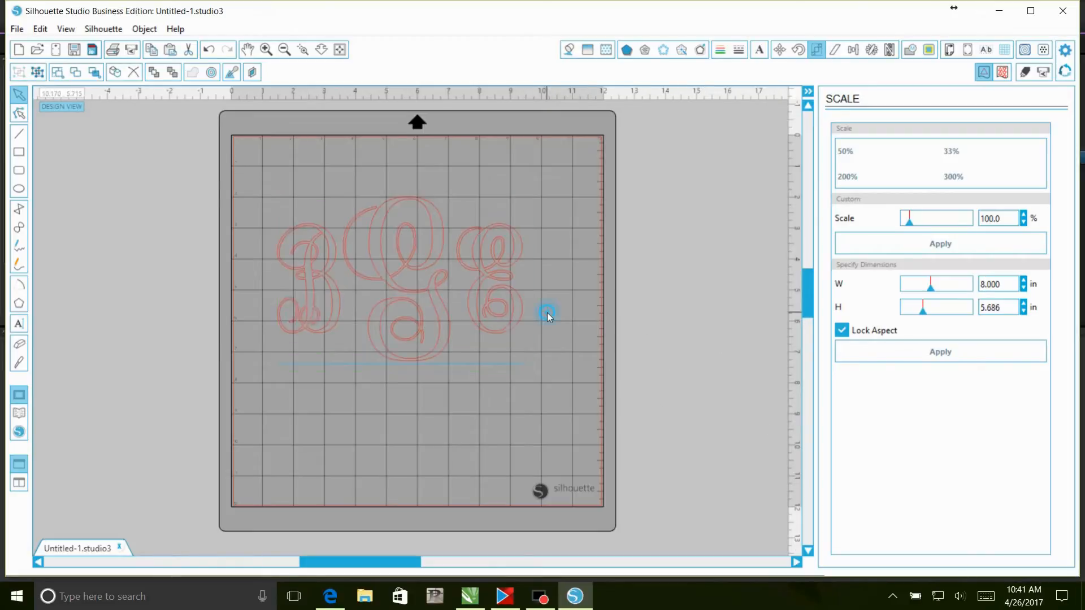
Step: Ungroup the monogram text into separate letter shapes and clear the selection
click(431, 293)
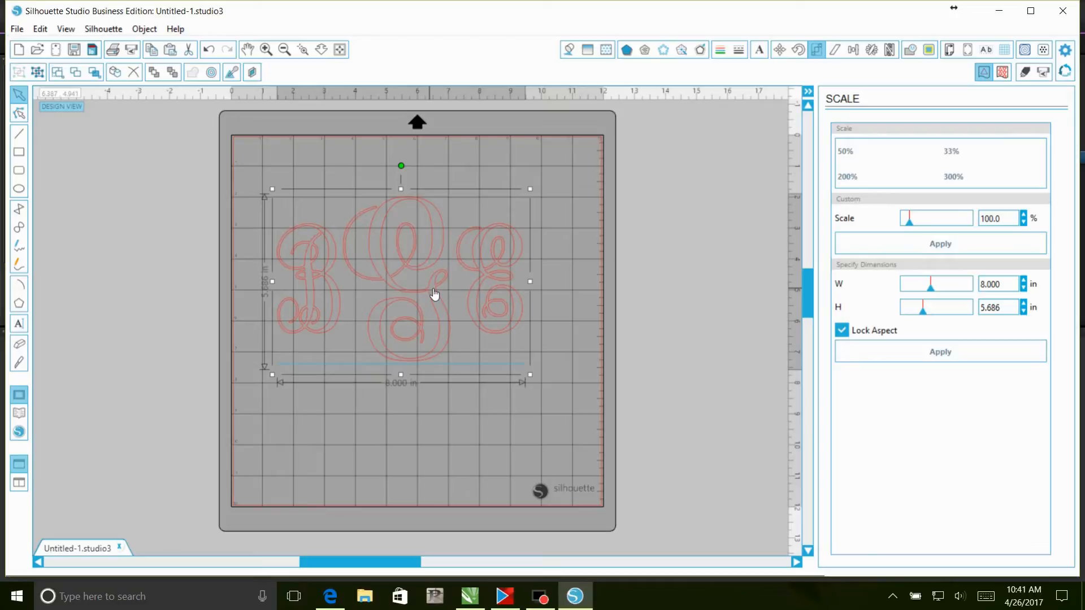
right_click(429, 288)
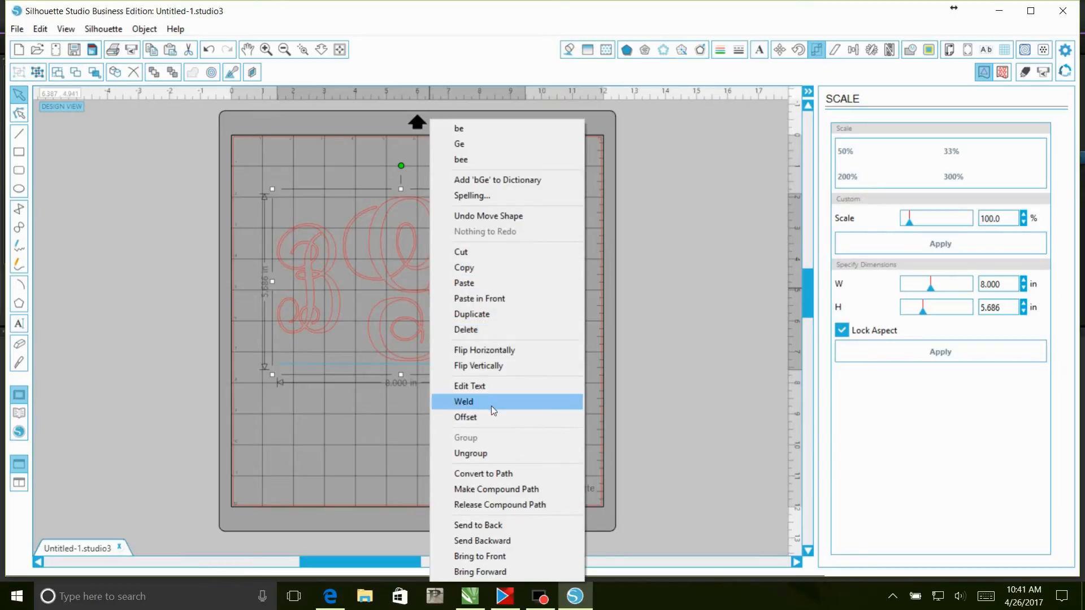
click(483, 452)
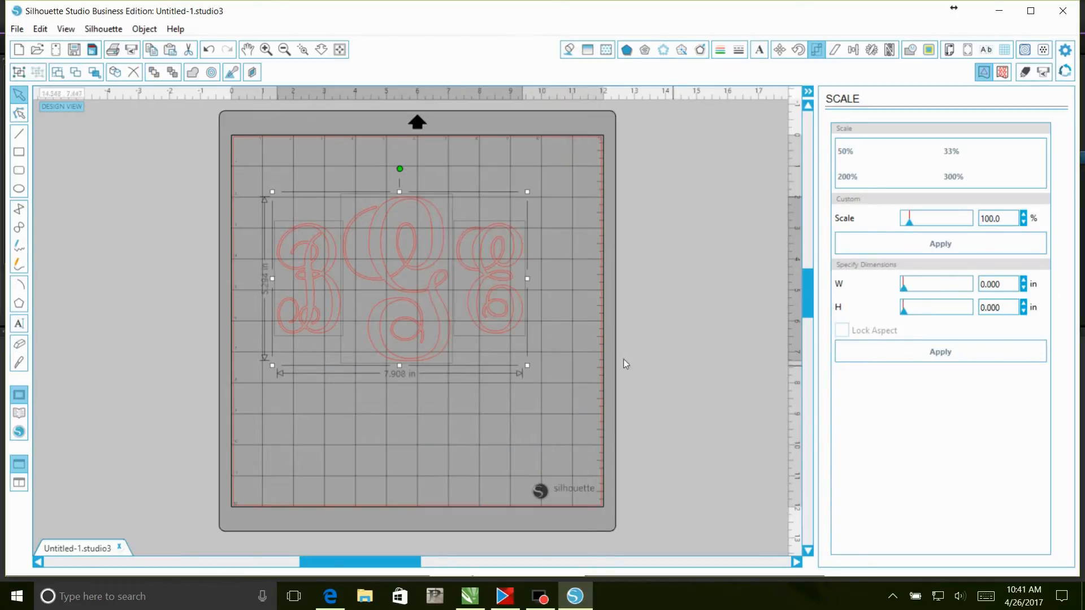
click(582, 319)
Step: Nudge the letter E left until it overlaps the edge of the central G
click(481, 281)
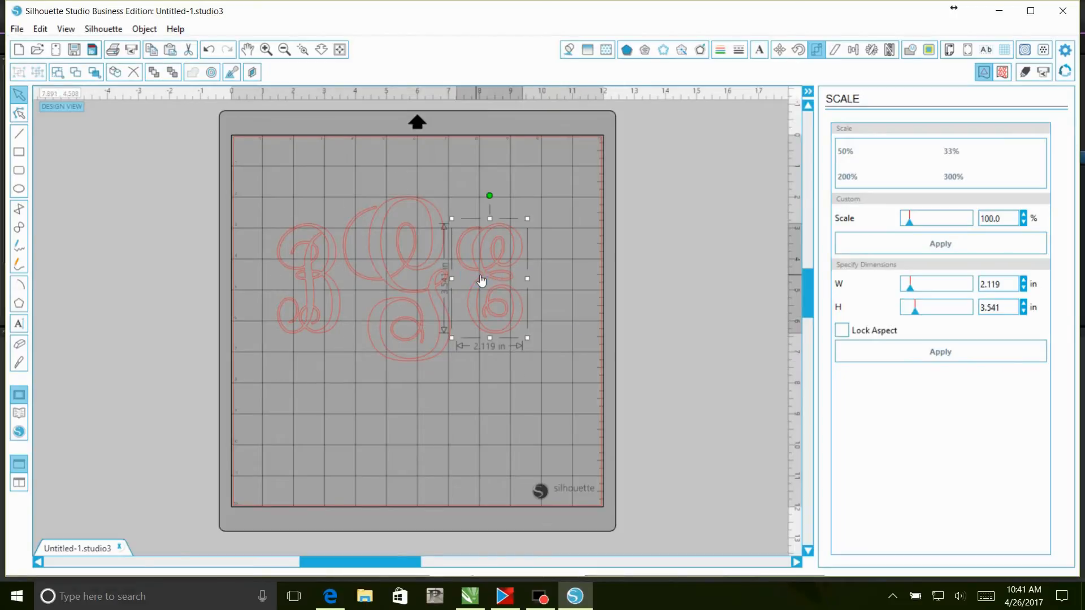
key(Left)
key(Left)
key(Left)
key(Left)
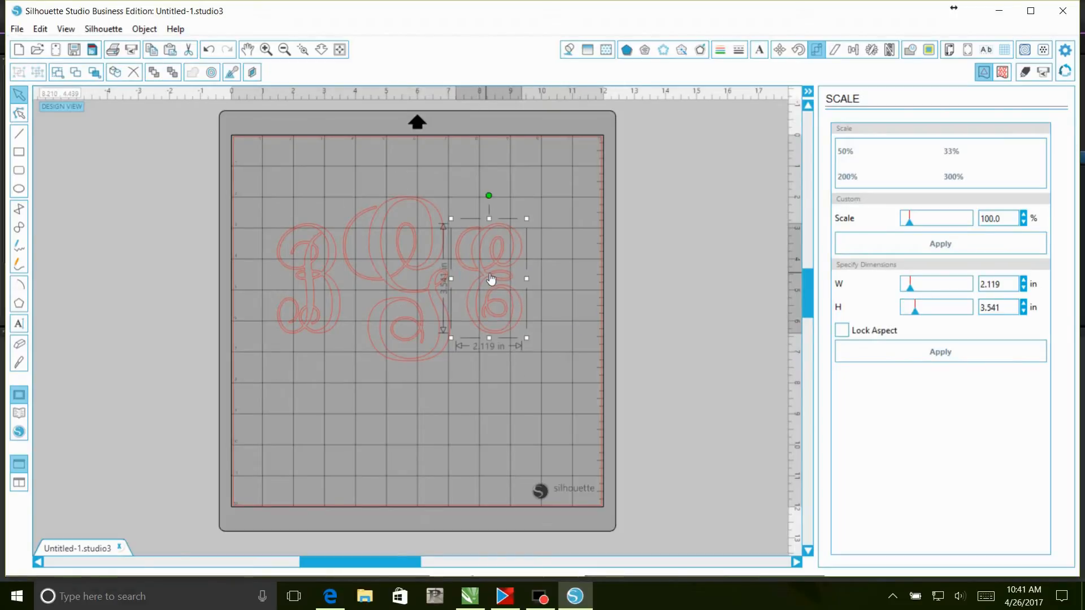
key(Left)
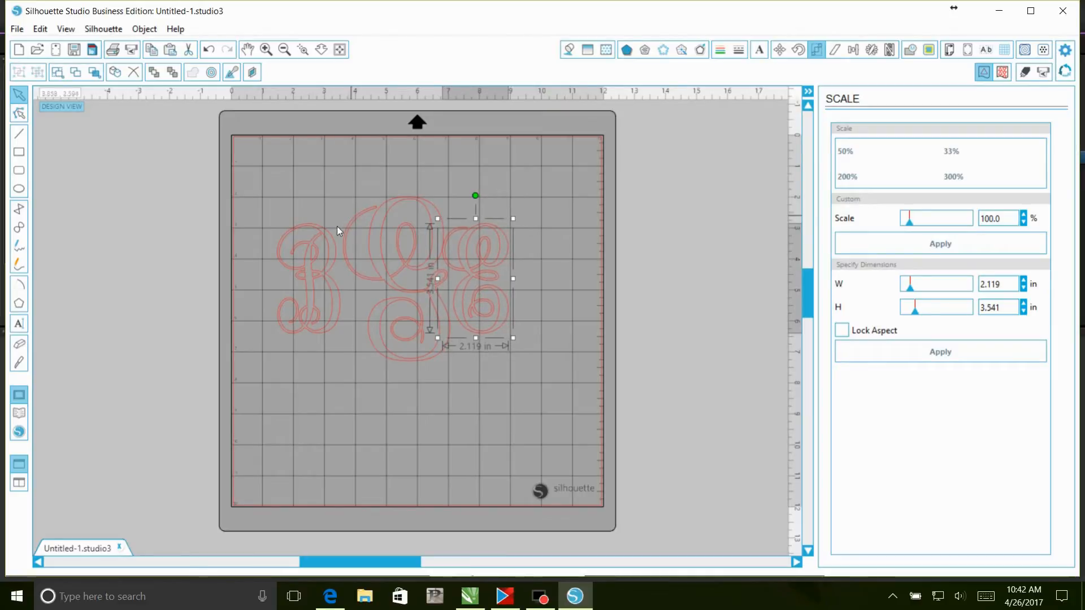
Step: Nudge the letter B right until it overlaps the edge of the central G
click(334, 281)
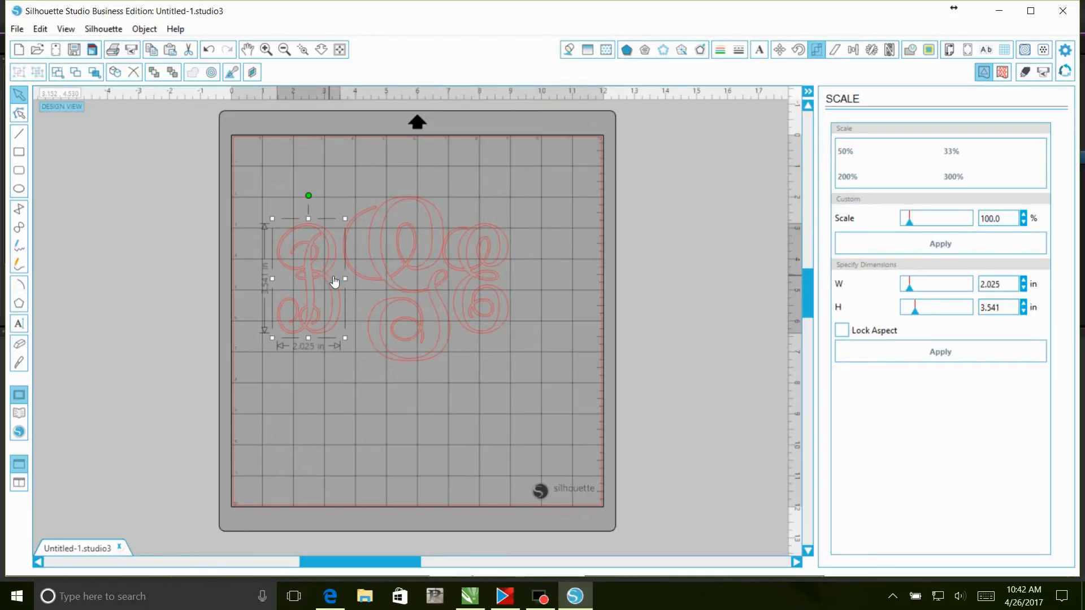
key(Right)
key(Right)
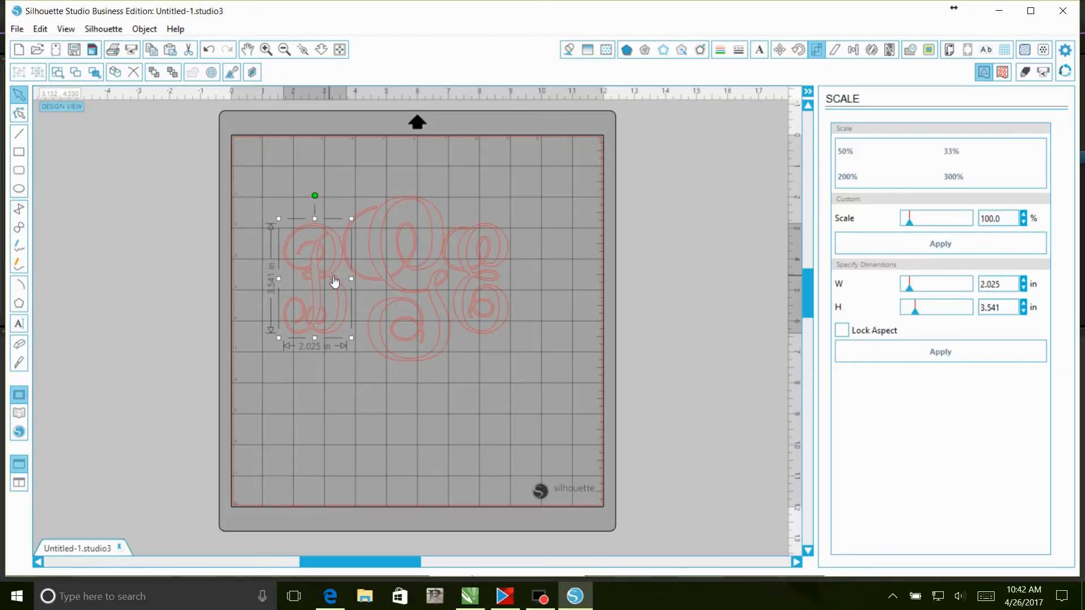
key(Right)
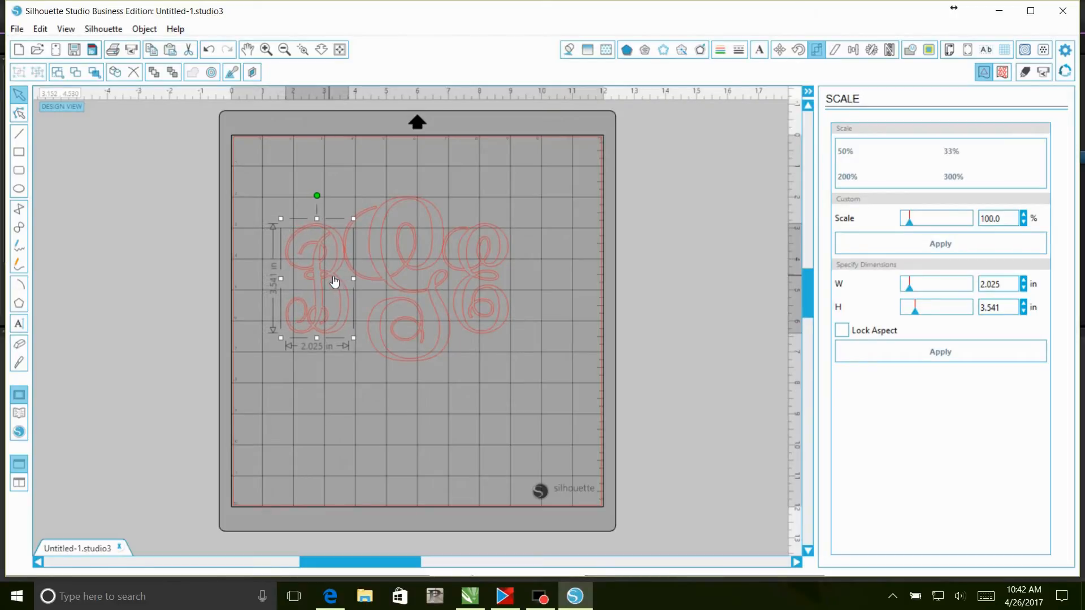
click(447, 261)
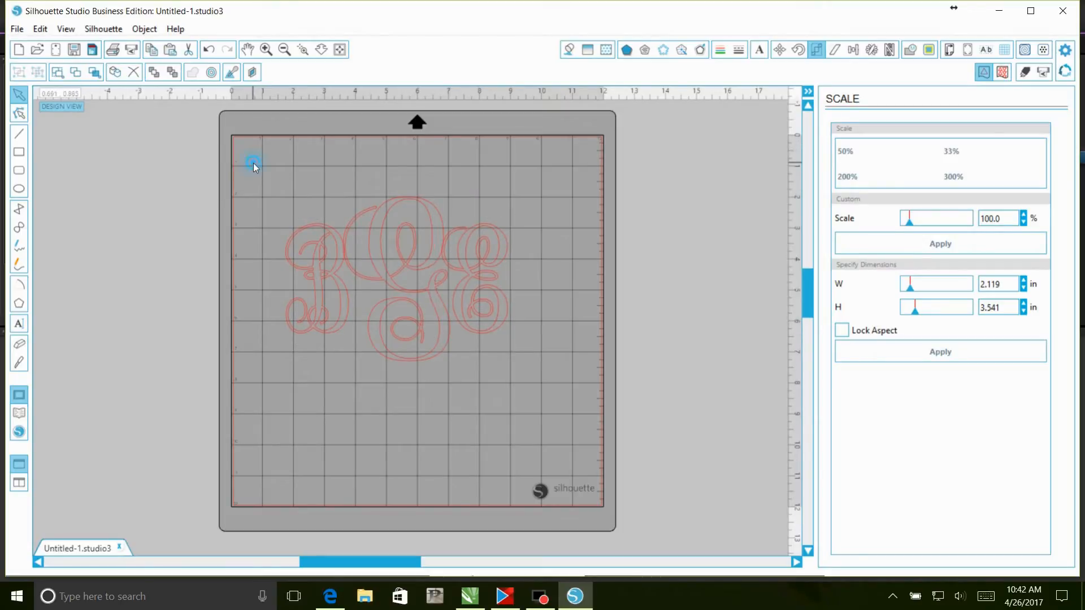
Step: Select all three monogram letters and align them vertically to their middles
drag(254, 165, 513, 337)
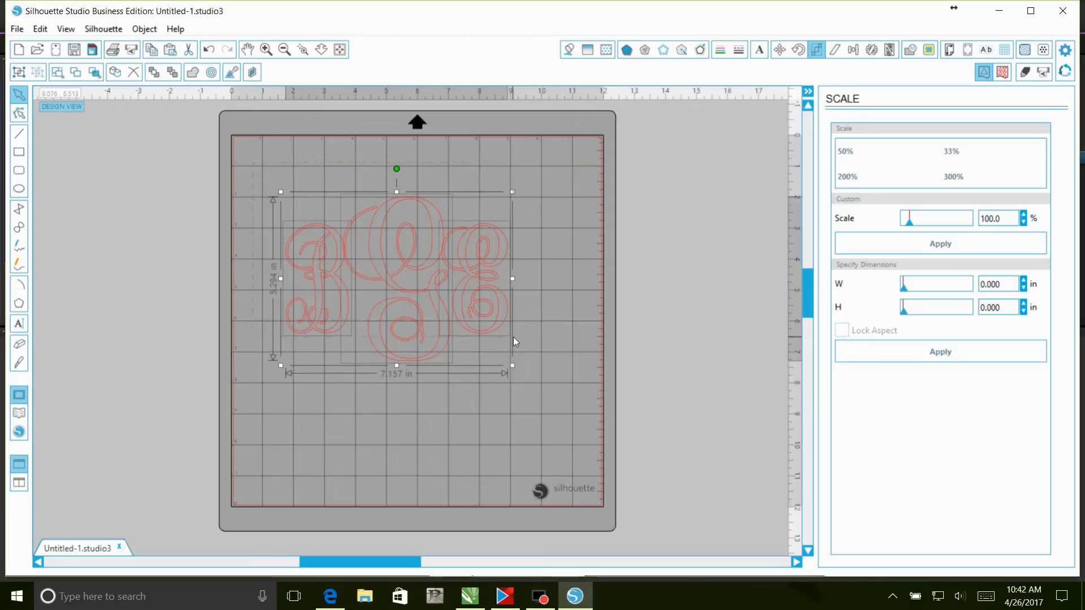
right_click(431, 296)
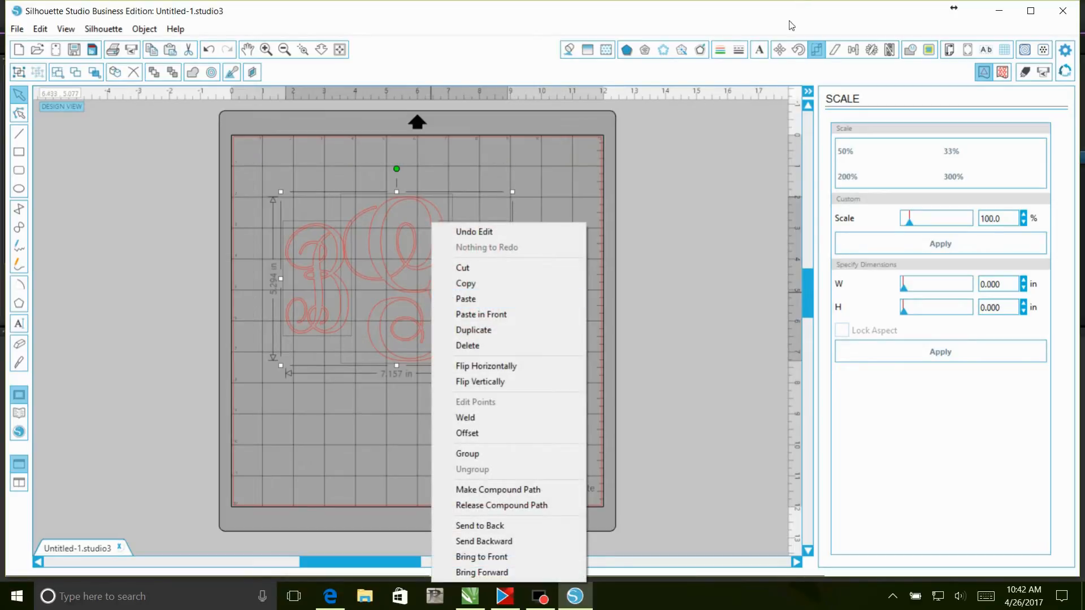
click(854, 50)
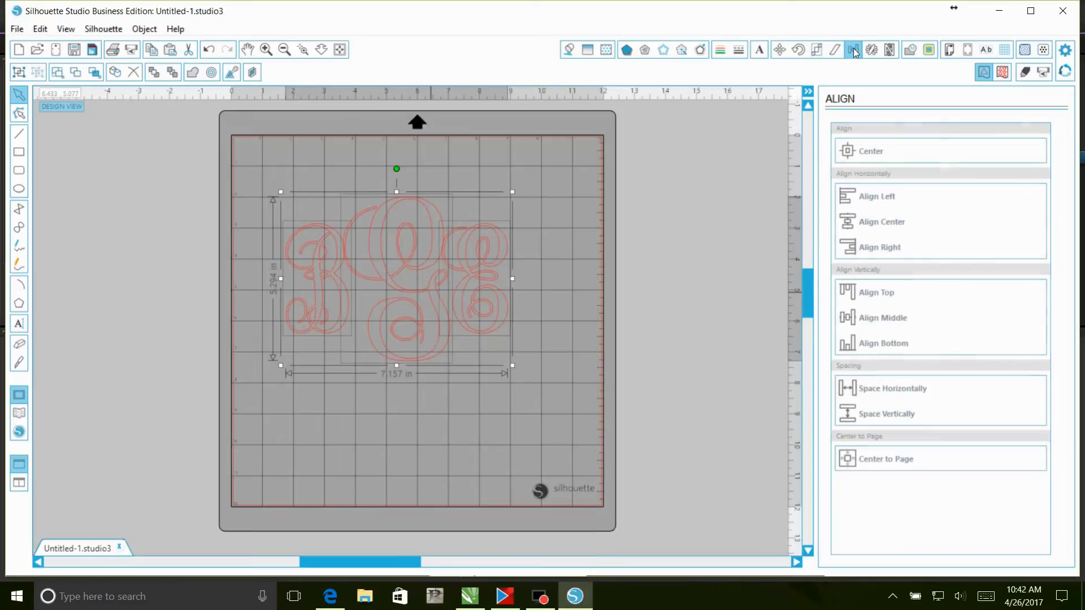
click(870, 318)
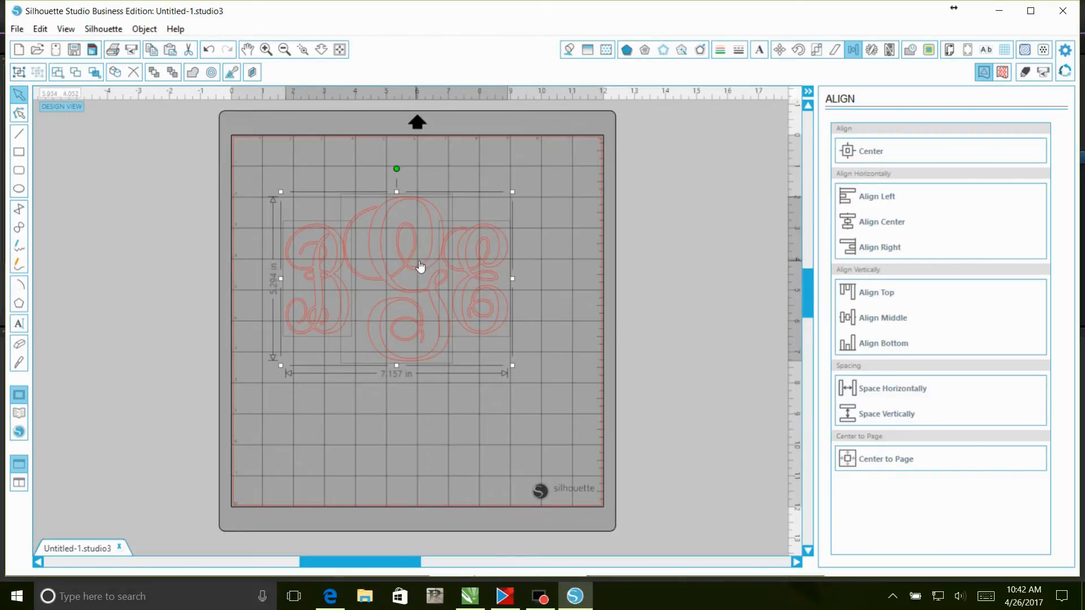
Step: Weld the three overlapping monogram letters into one shape
right_click(438, 258)
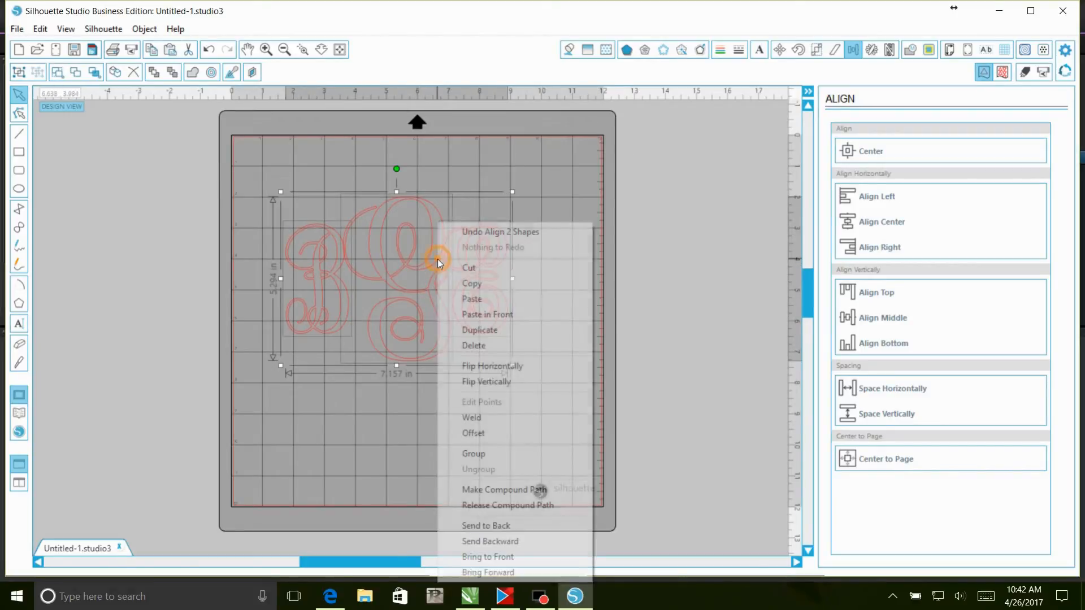
click(462, 418)
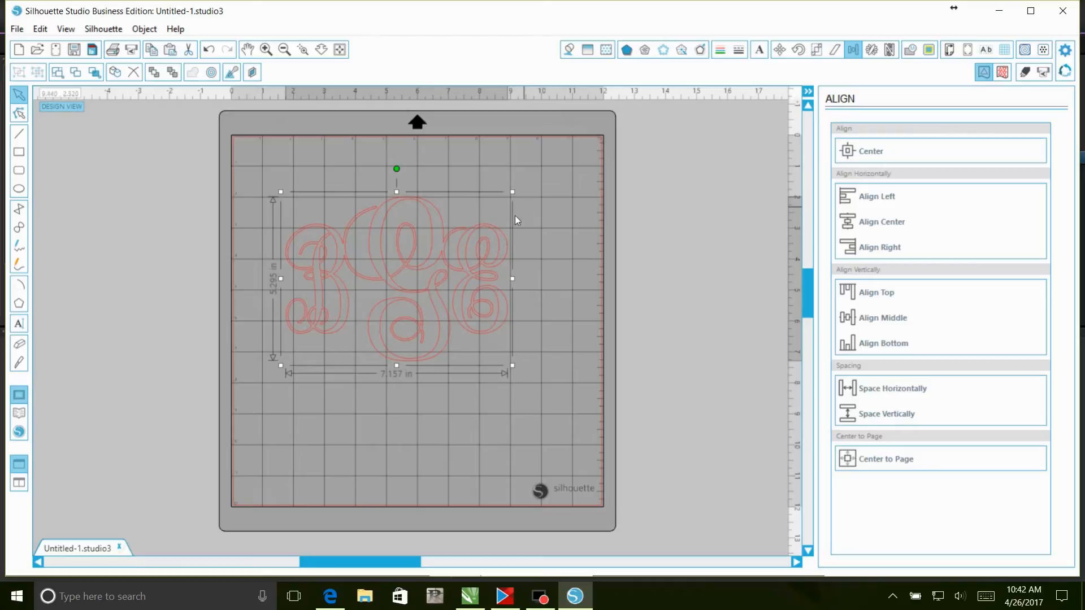
Step: Create a round offset of 0.045 in around the welded monogram
click(700, 51)
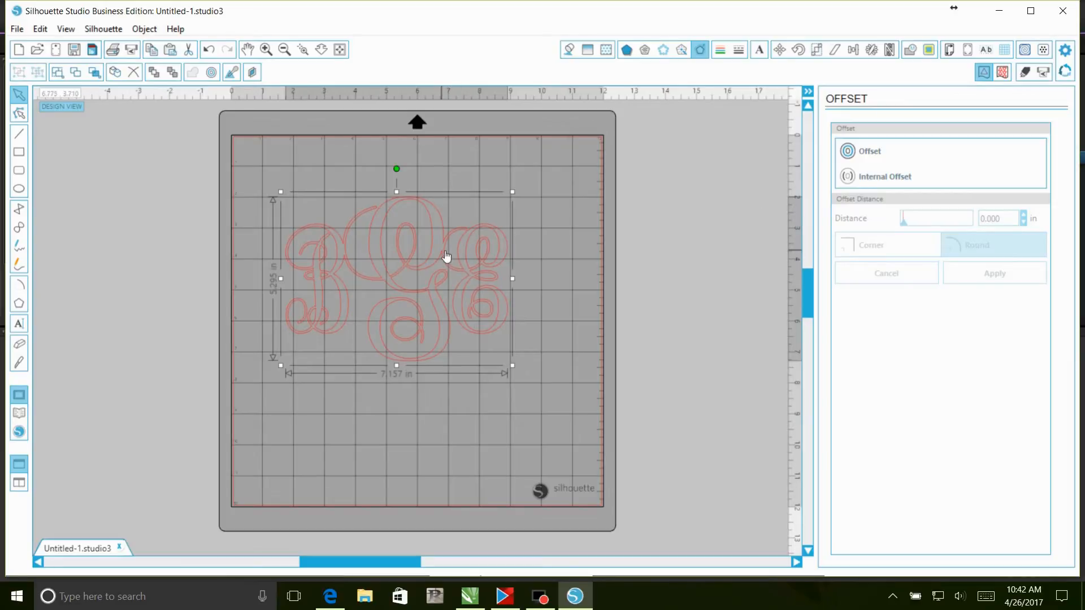
click(871, 151)
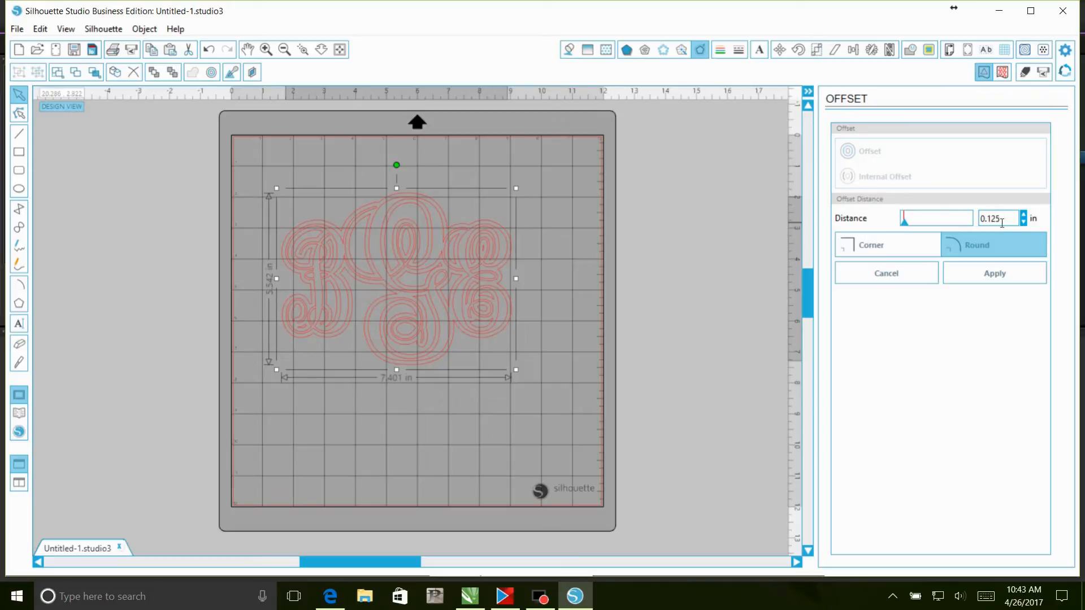
drag(1013, 225, 971, 224)
text(.045)
key(Return)
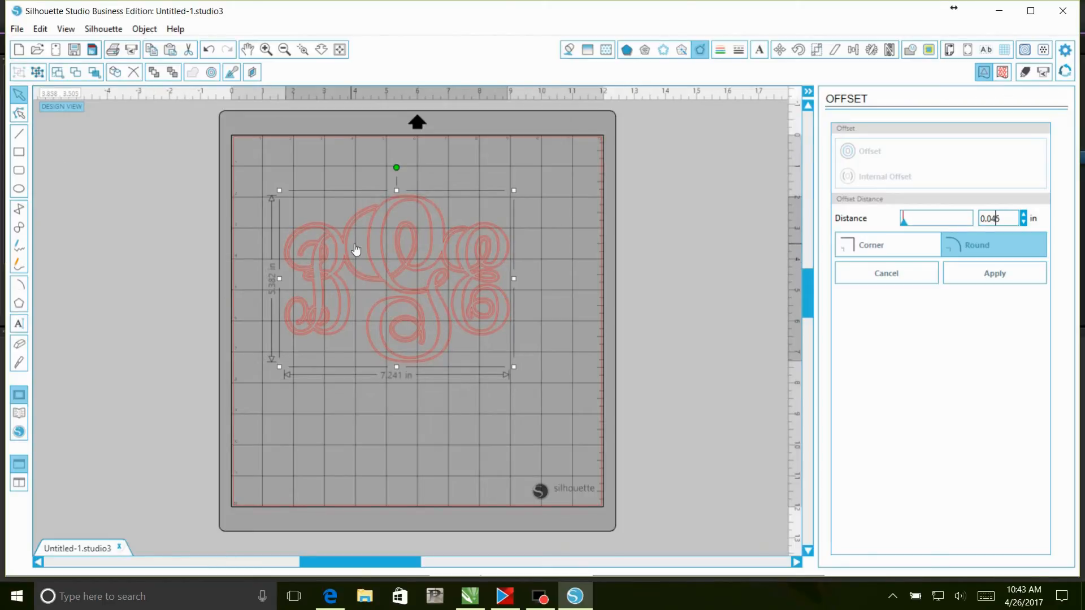
scroll(347, 244, up, 1)
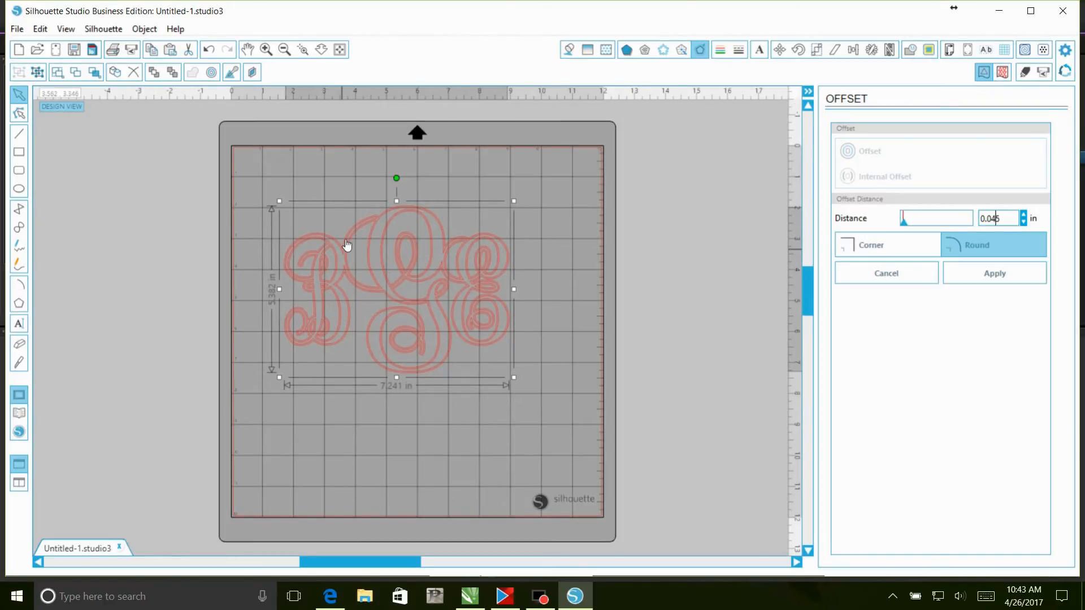
click(986, 277)
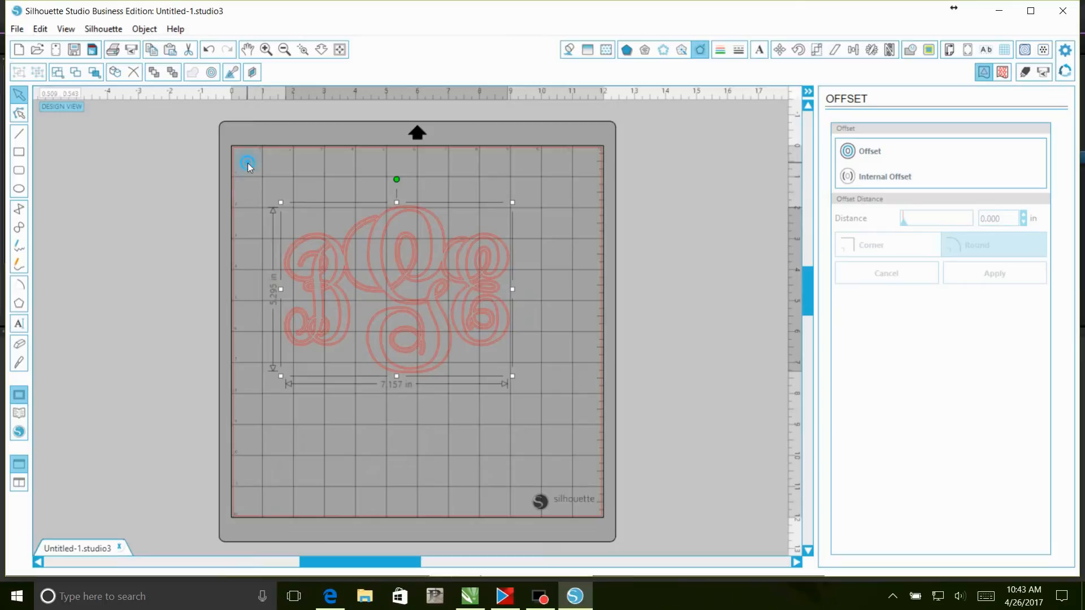
Step: Weld the monogram together with its offset outline and move the result closer to the centre of the mat
drag(247, 162, 481, 372)
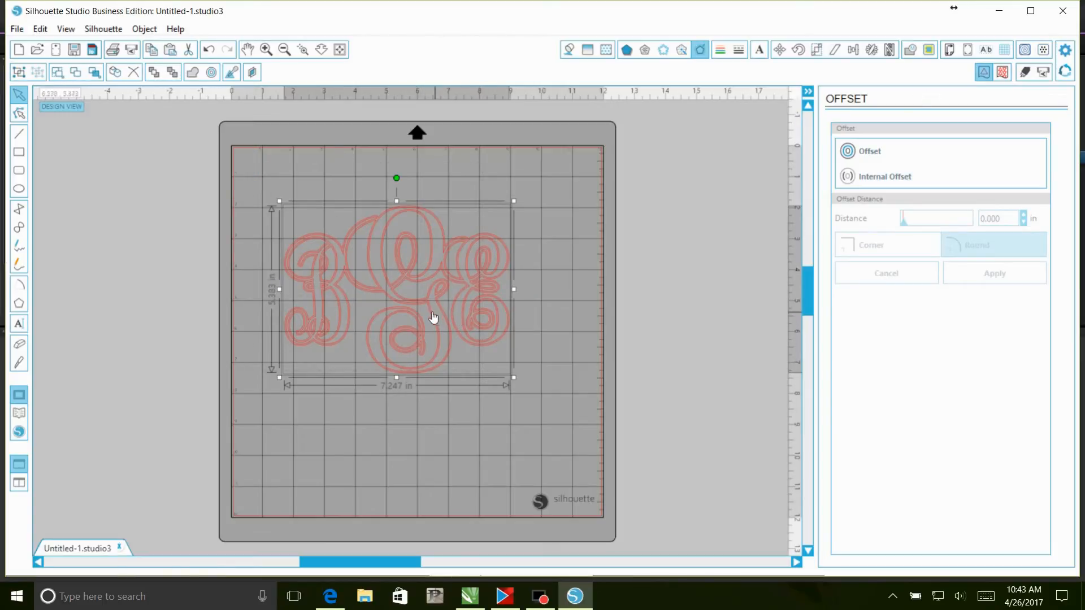
right_click(382, 245)
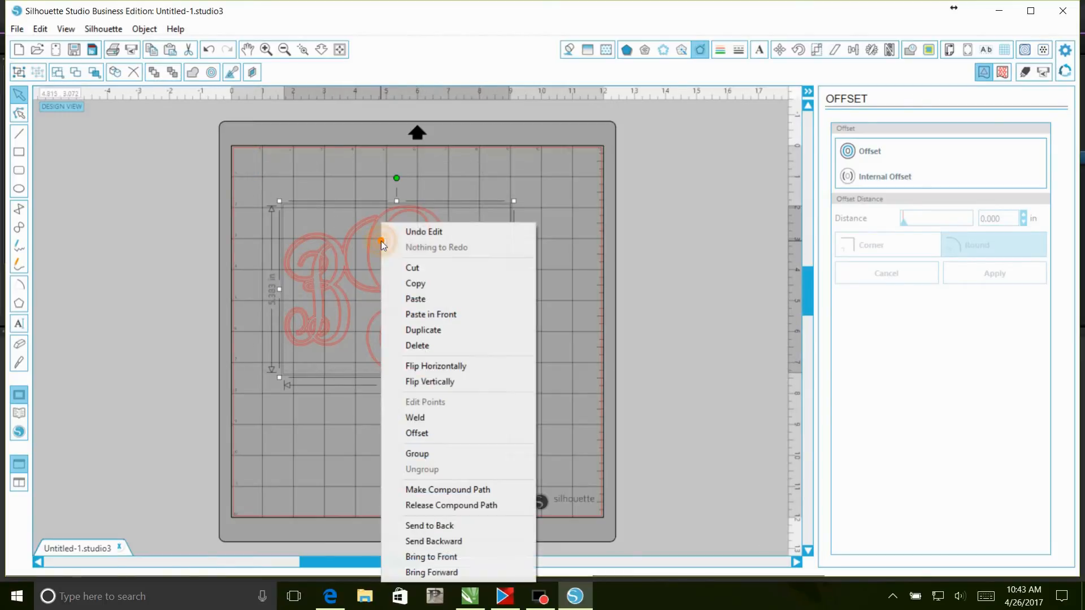
click(406, 418)
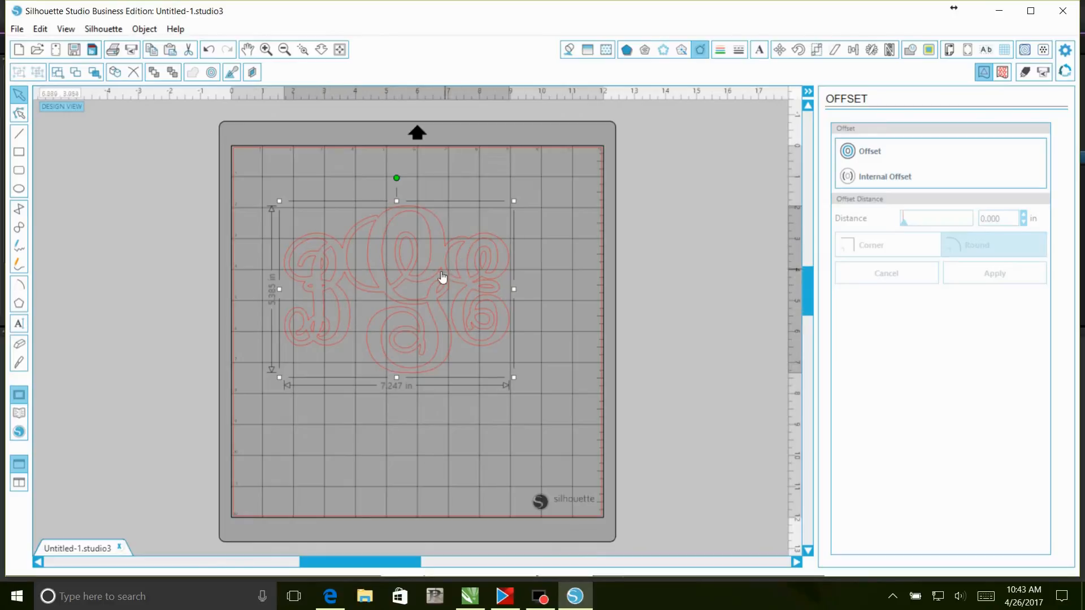
drag(441, 266, 451, 260)
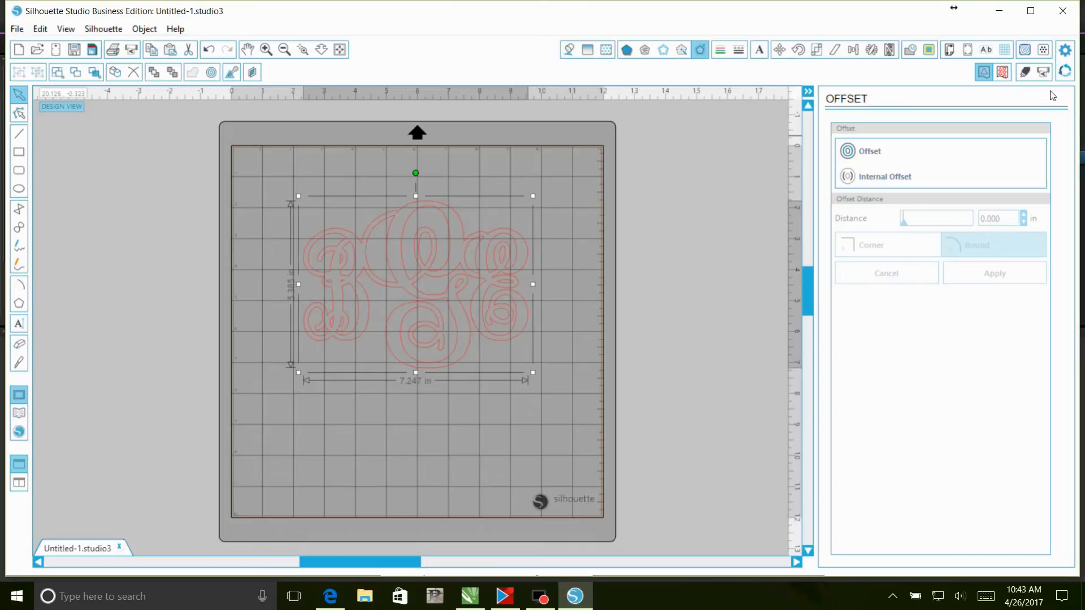
Step: In the cut settings, assign the monogram to Tool 2, trying the Cut Edge style before setting Perforate
click(1025, 74)
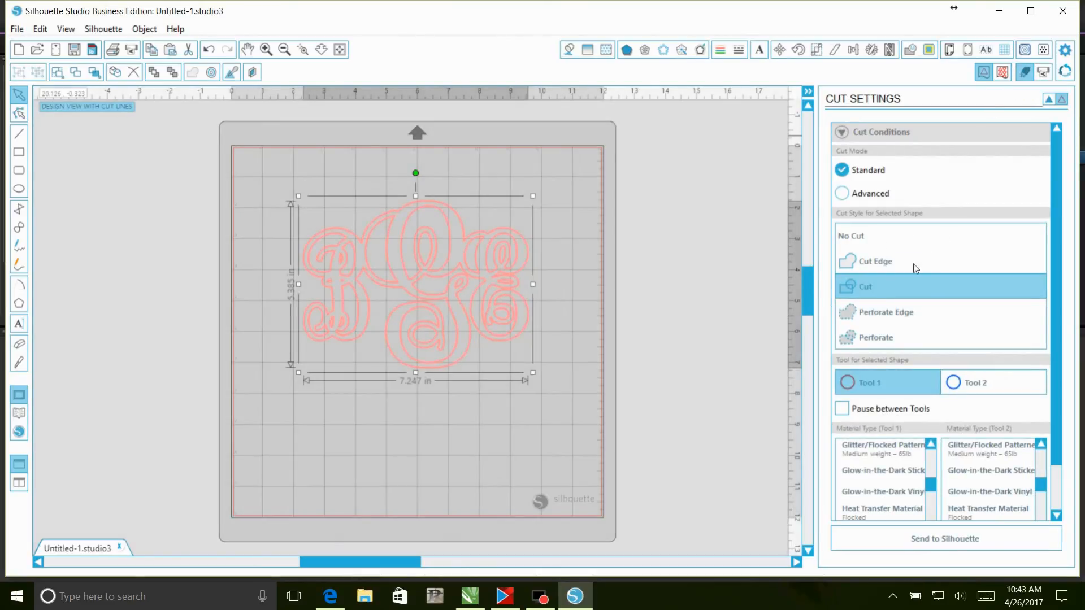
click(849, 264)
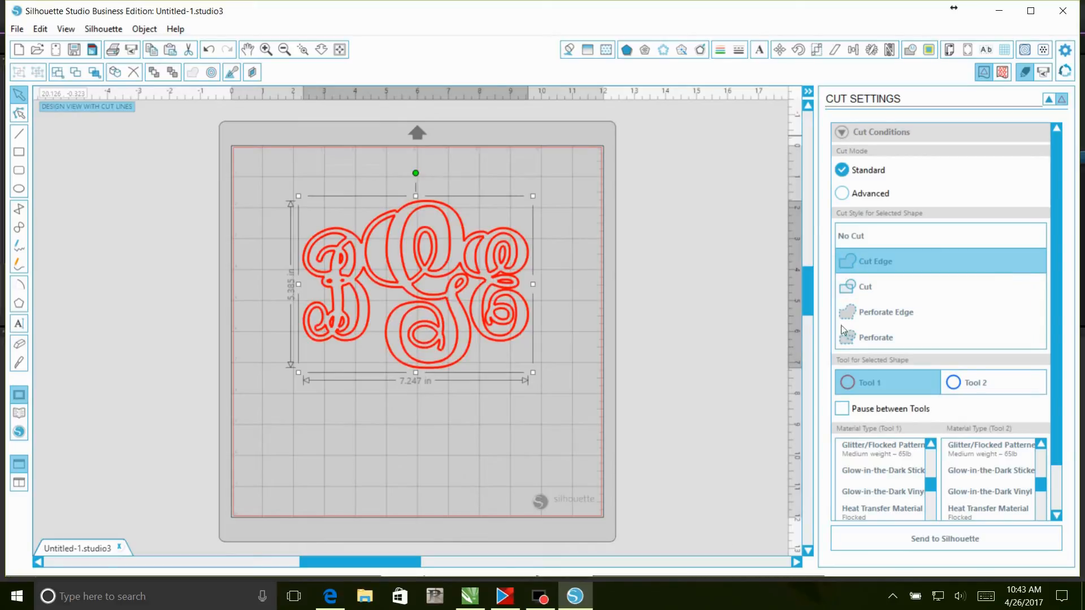
scroll(855, 298, down, 2)
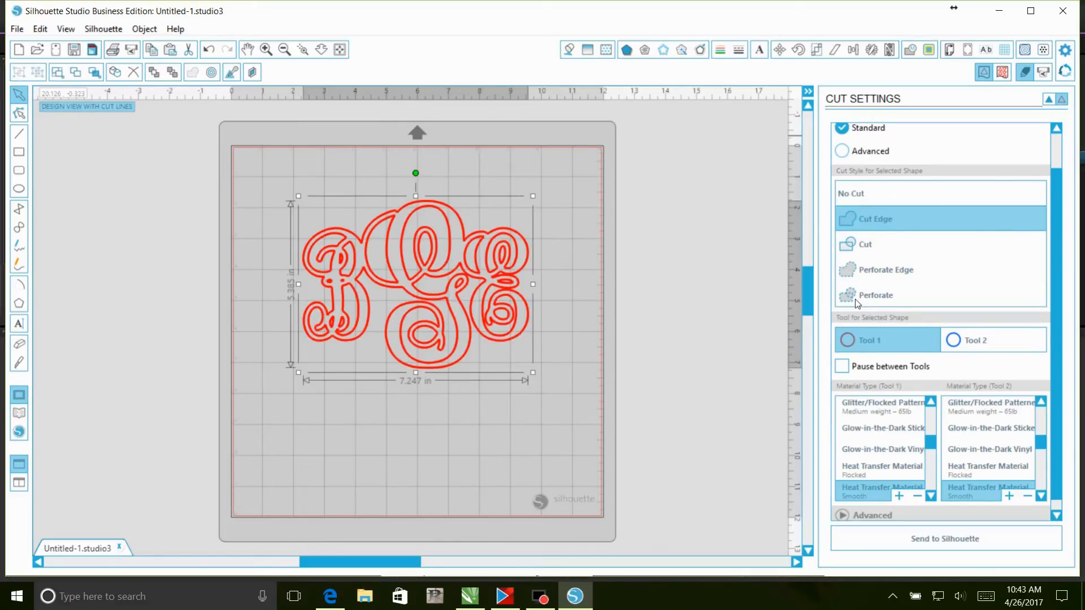
click(975, 333)
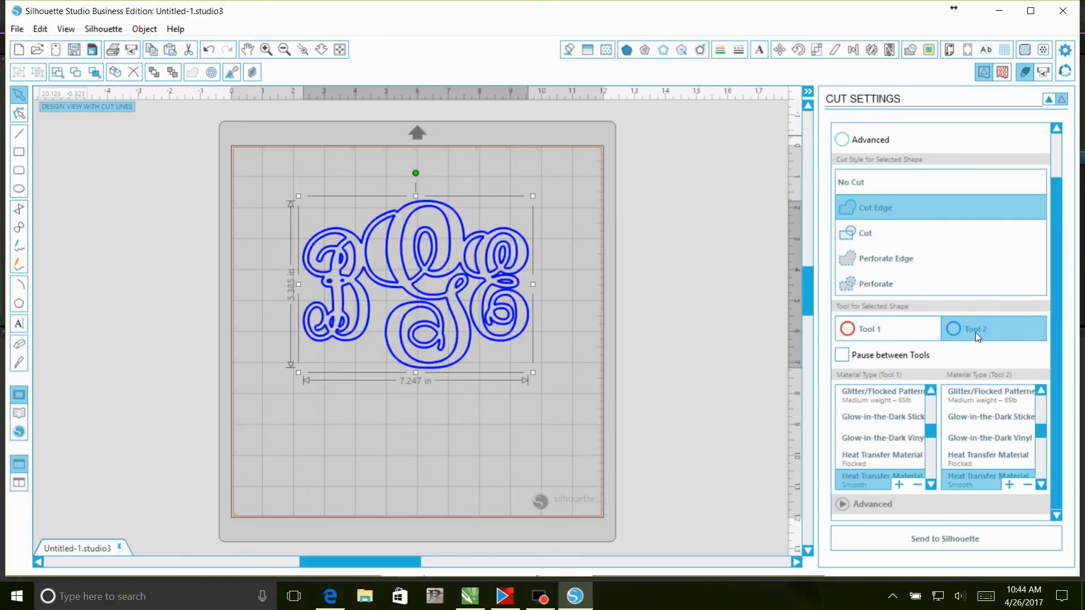
click(1044, 279)
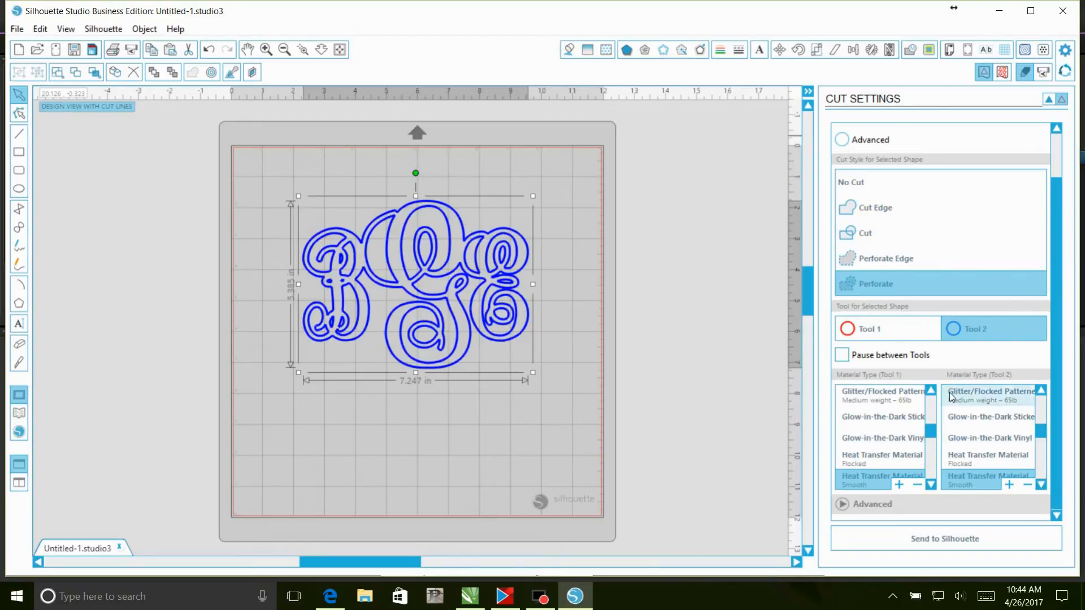
Step: Choose Vinyl as the material type for Tool 2
scroll(972, 436, down, 3)
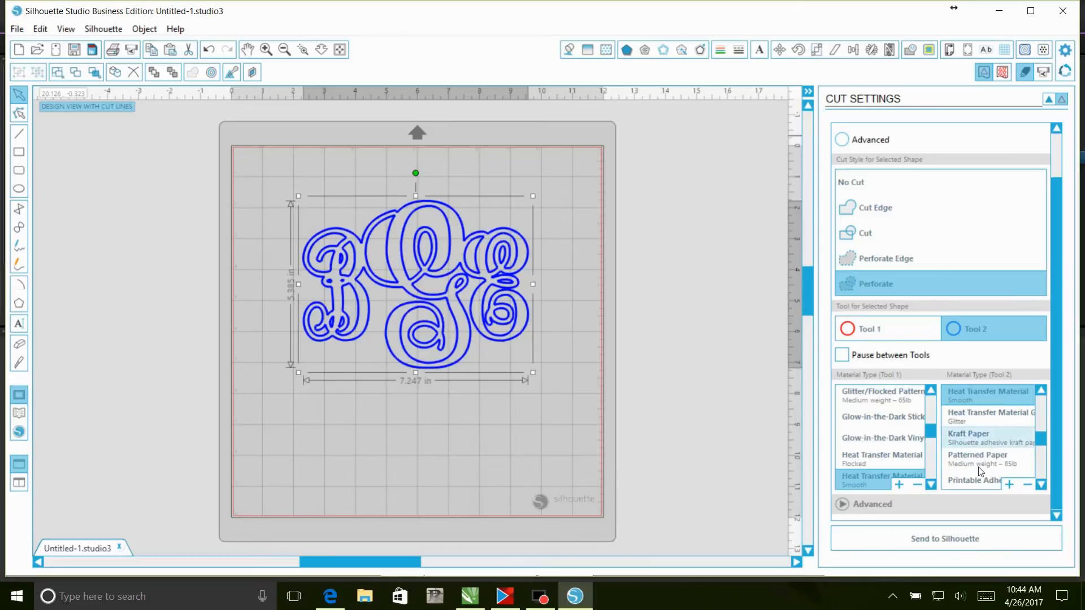
scroll(978, 453, down, 5)
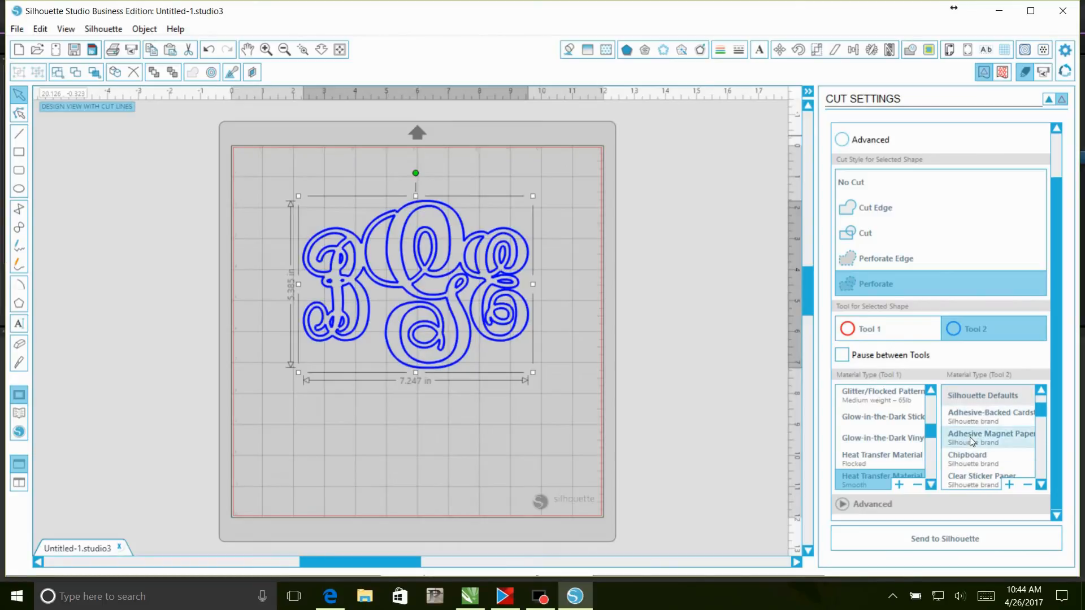
scroll(970, 436, down, 2)
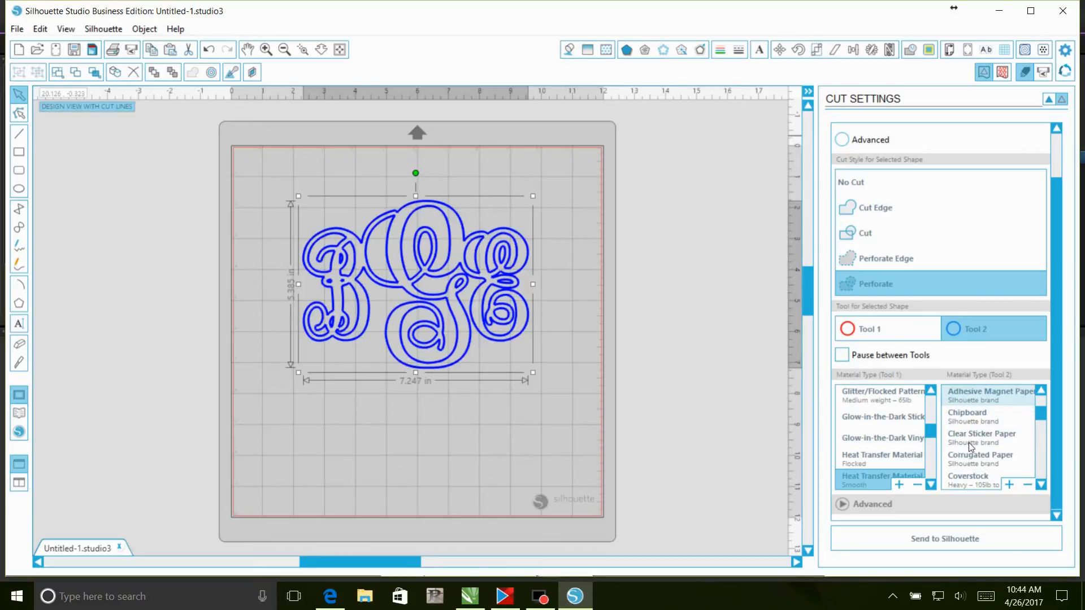
scroll(969, 441, up, 7)
click(968, 444)
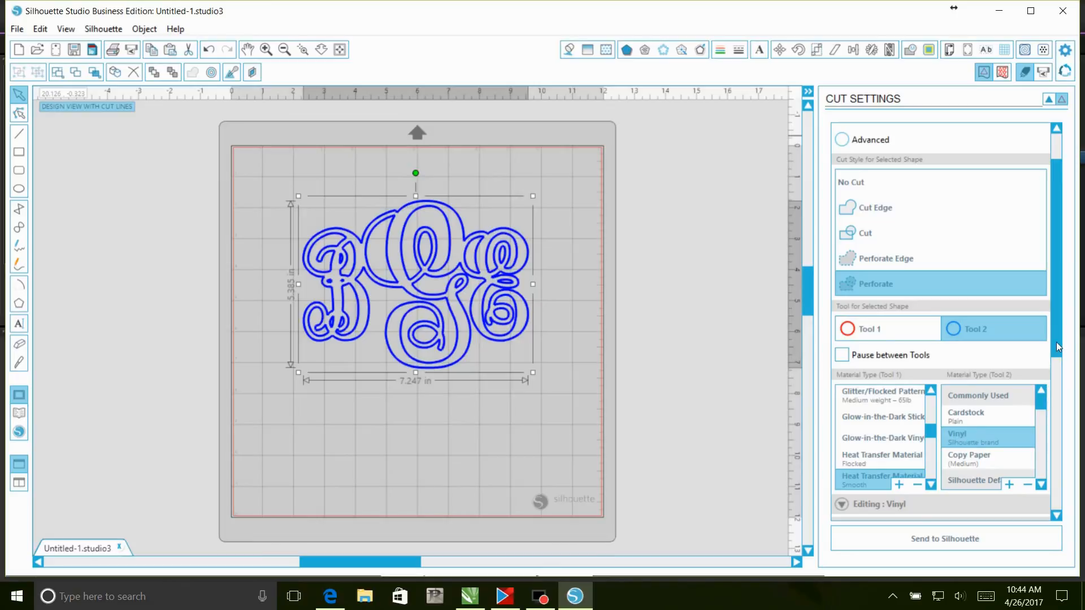
Step: Set the blade type for the Vinyl material to Automatic Blade
drag(1056, 341, 1055, 465)
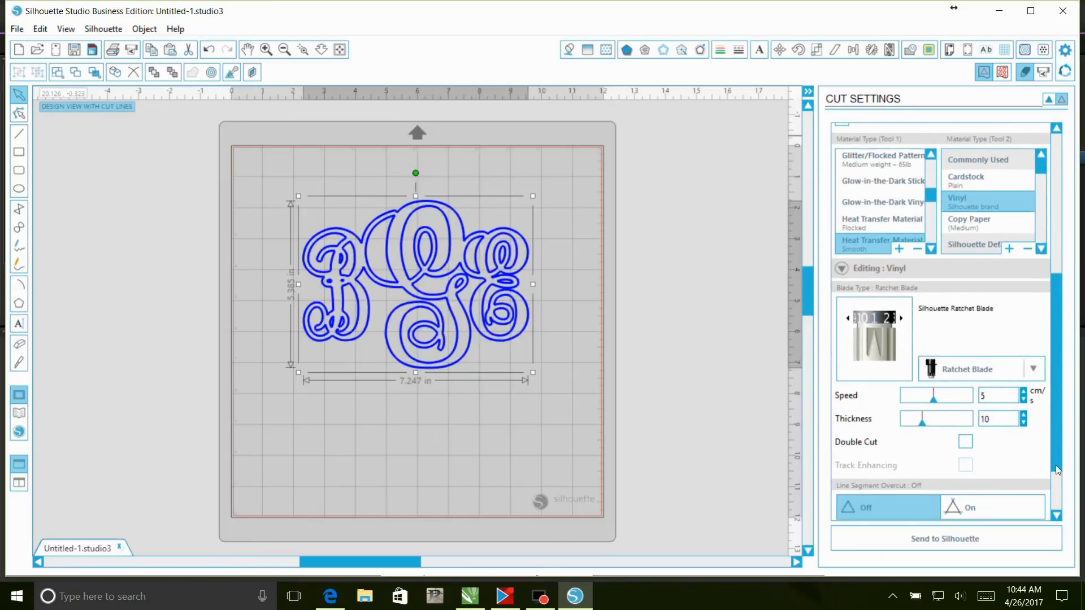
click(1011, 356)
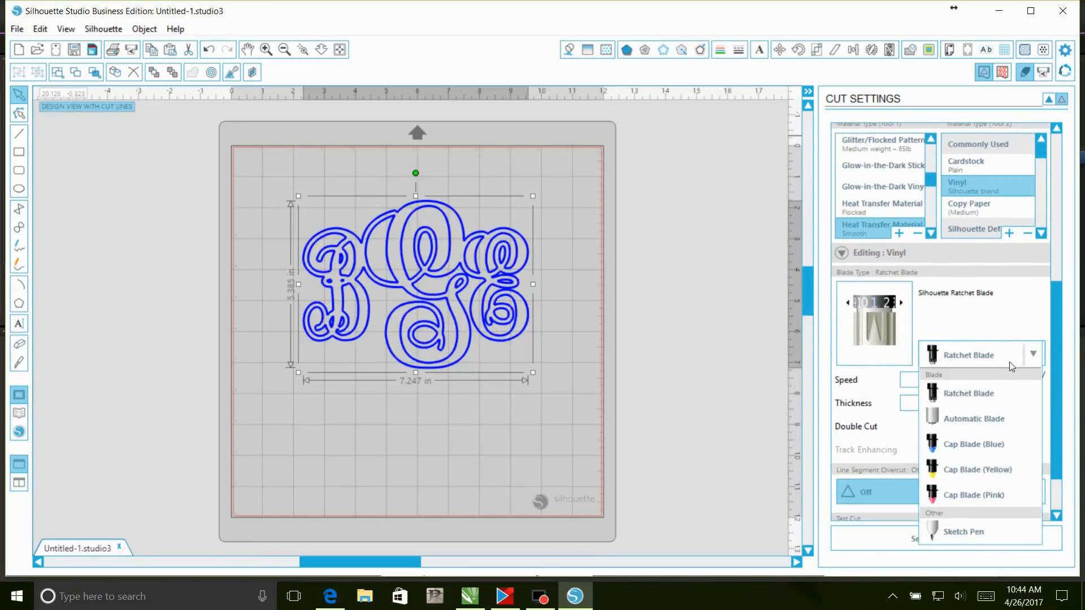
click(985, 420)
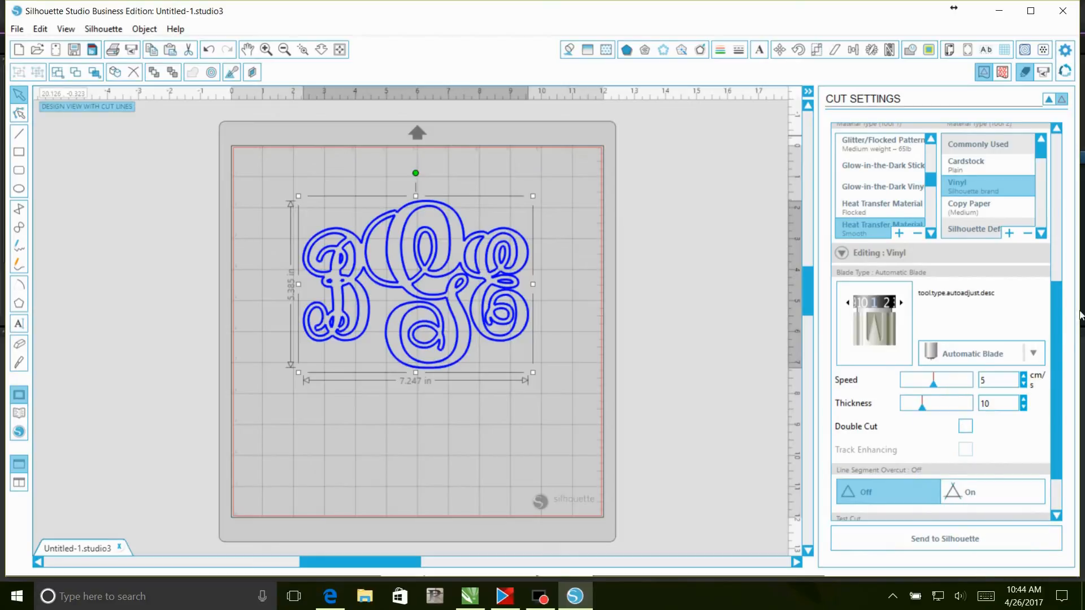
drag(1059, 335, 1046, 378)
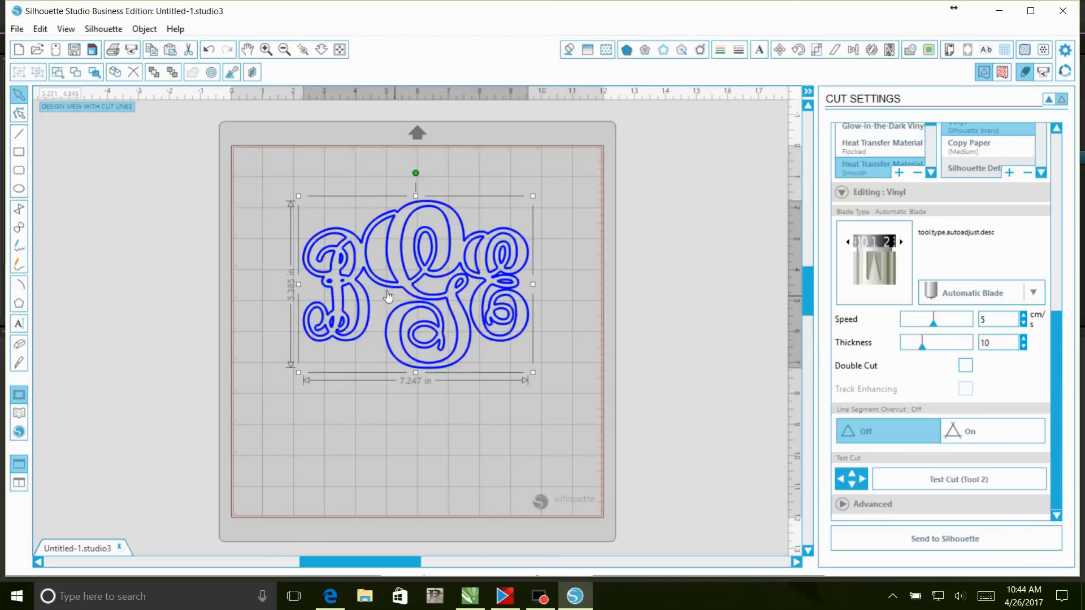
Step: Flip the monogram horizontally to mirror it for cutting heat transfer material
click(635, 330)
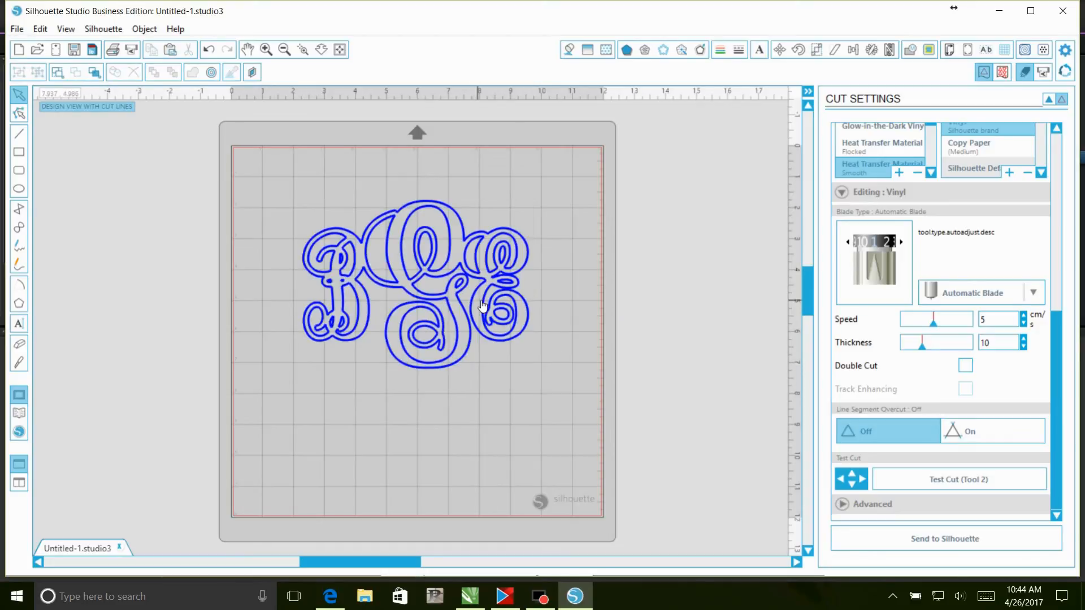
right_click(480, 303)
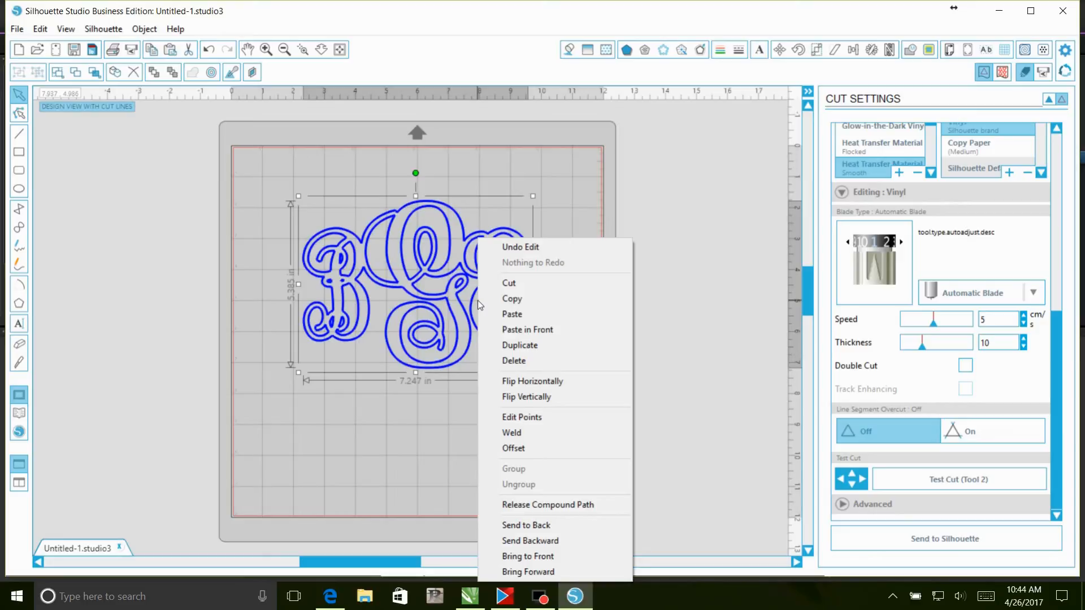
click(513, 382)
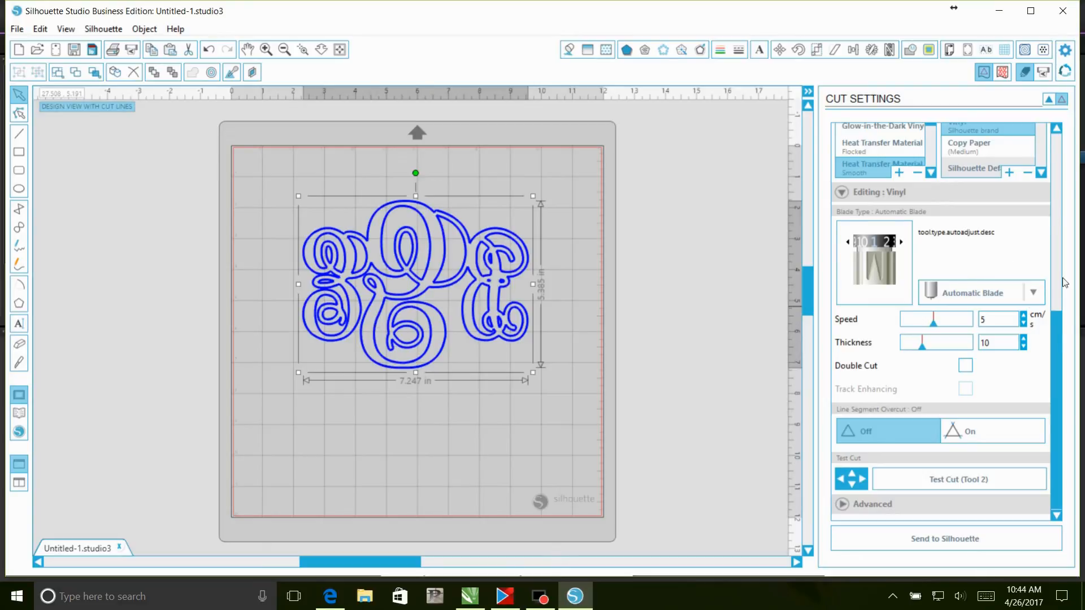
Step: Change the Tool 2 material type to Heat Transfer Material, Smooth
click(1042, 173)
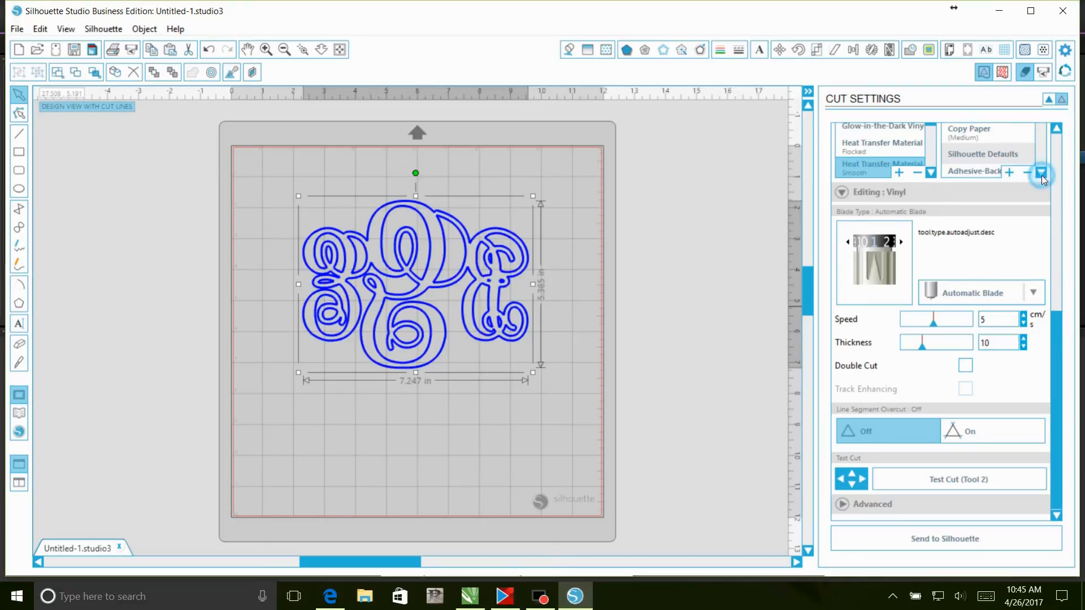
click(1061, 129)
click(1061, 129)
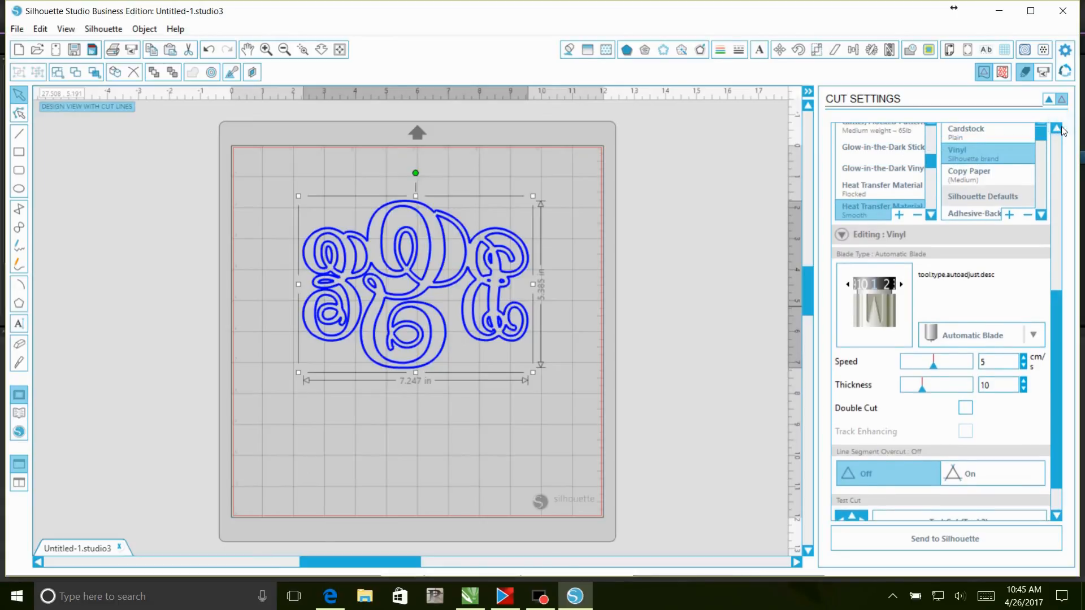
click(1060, 129)
click(1061, 130)
click(1061, 129)
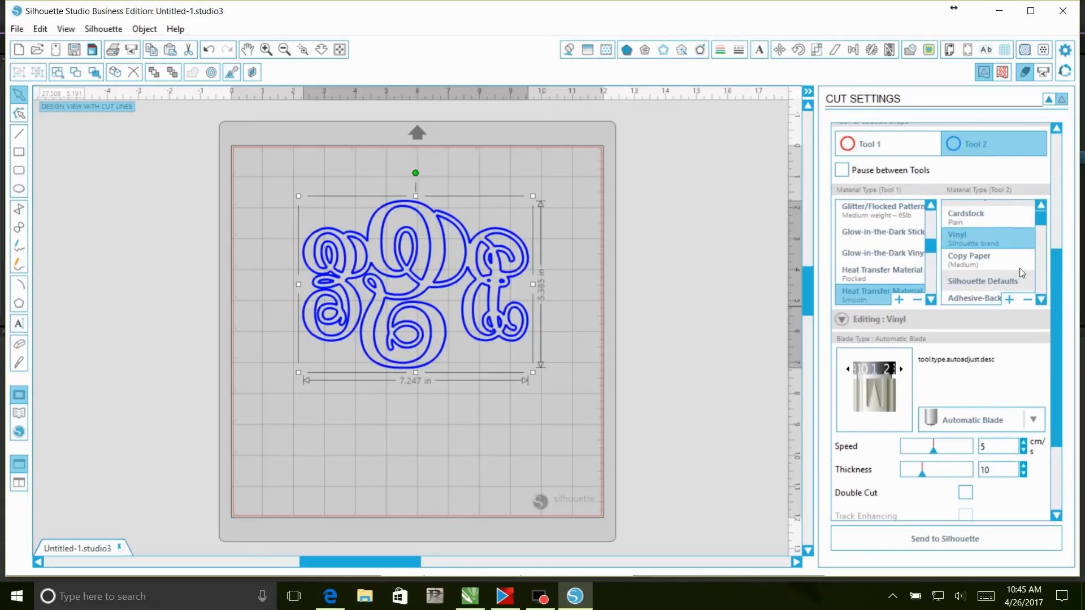
click(1042, 300)
click(1043, 300)
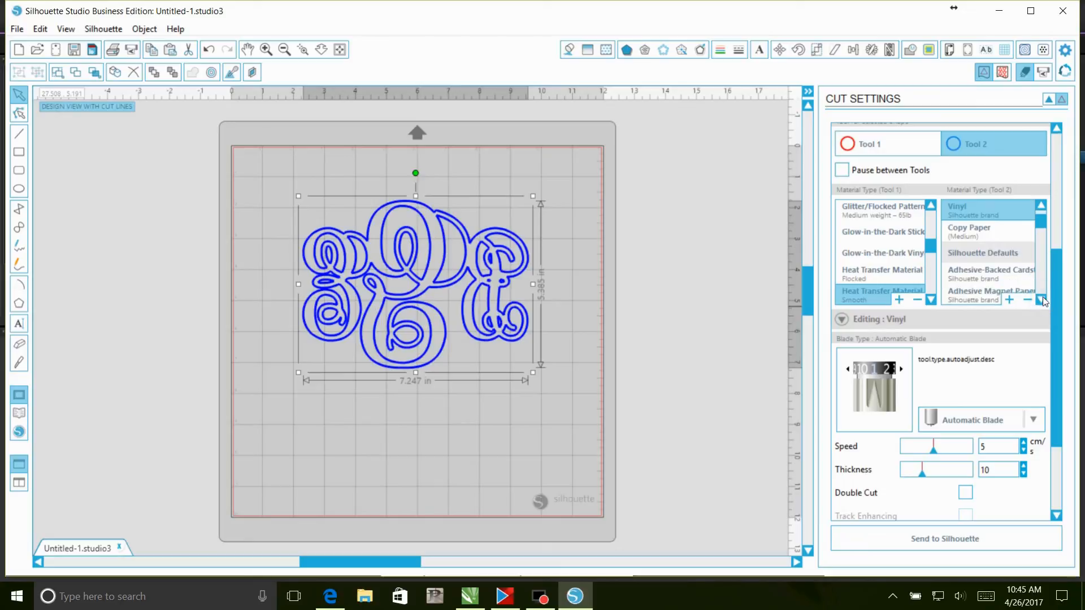
click(1043, 300)
click(1043, 299)
click(1043, 299)
click(1042, 300)
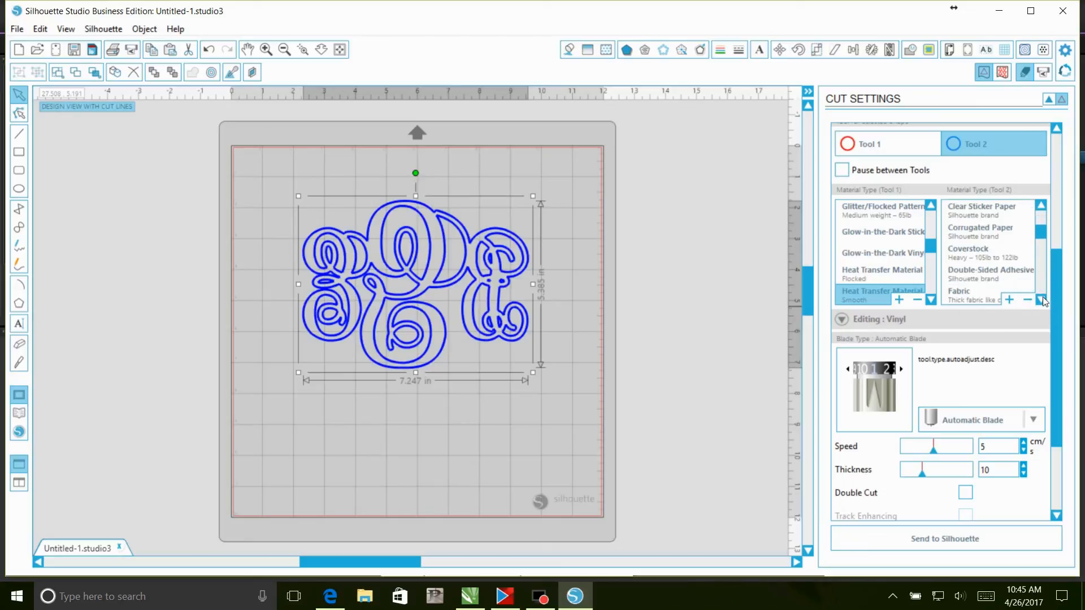
click(1043, 299)
click(1043, 300)
click(1043, 299)
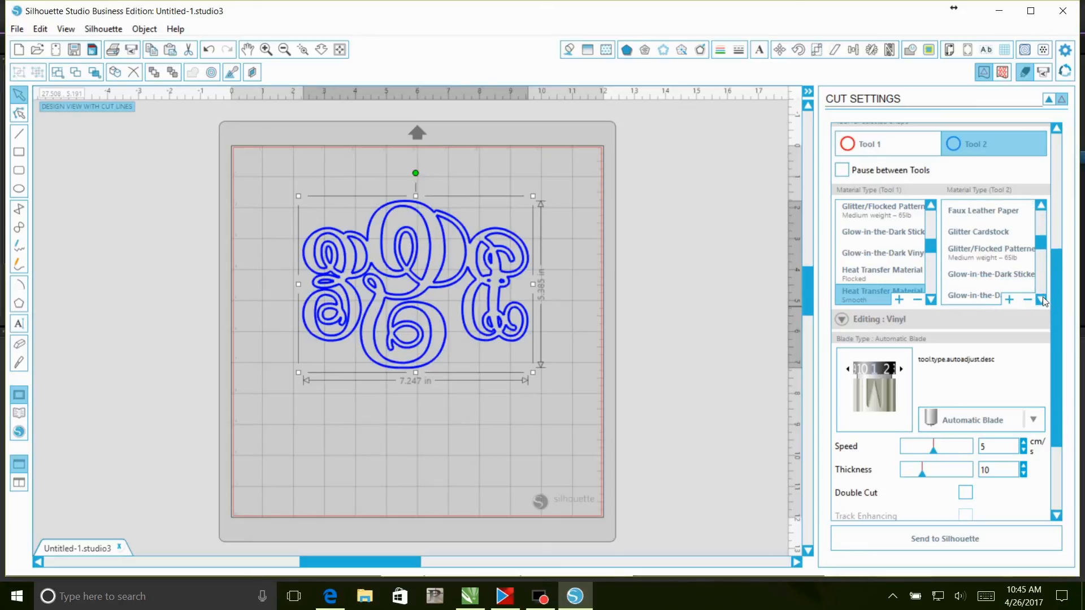
click(1042, 300)
click(1042, 300)
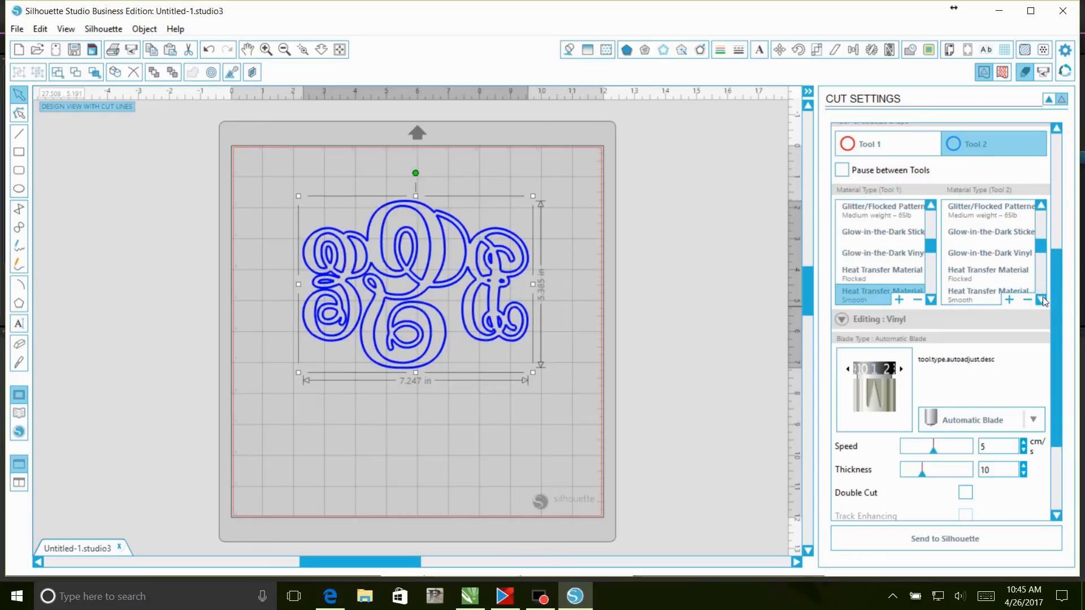
click(977, 289)
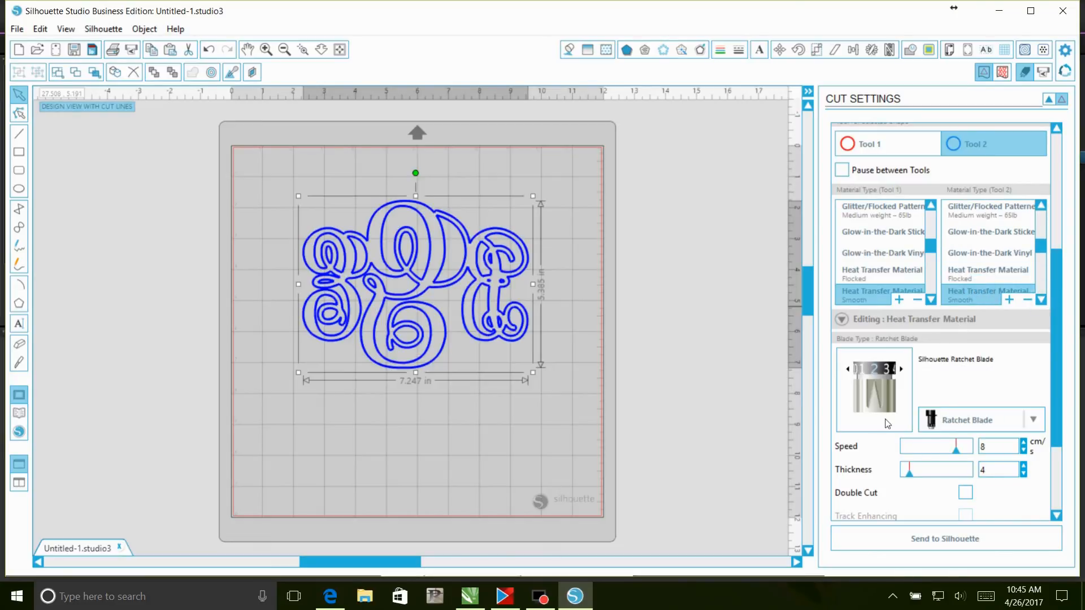
Step: Set the blade type for the smooth Heat Transfer Material to Automatic Blade
click(1005, 424)
click(972, 486)
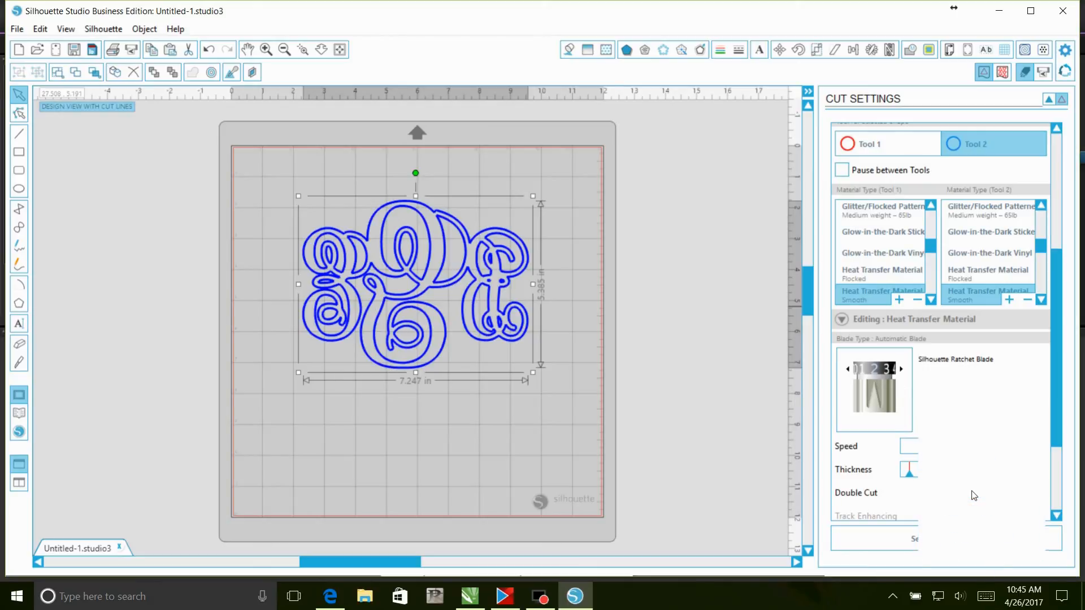